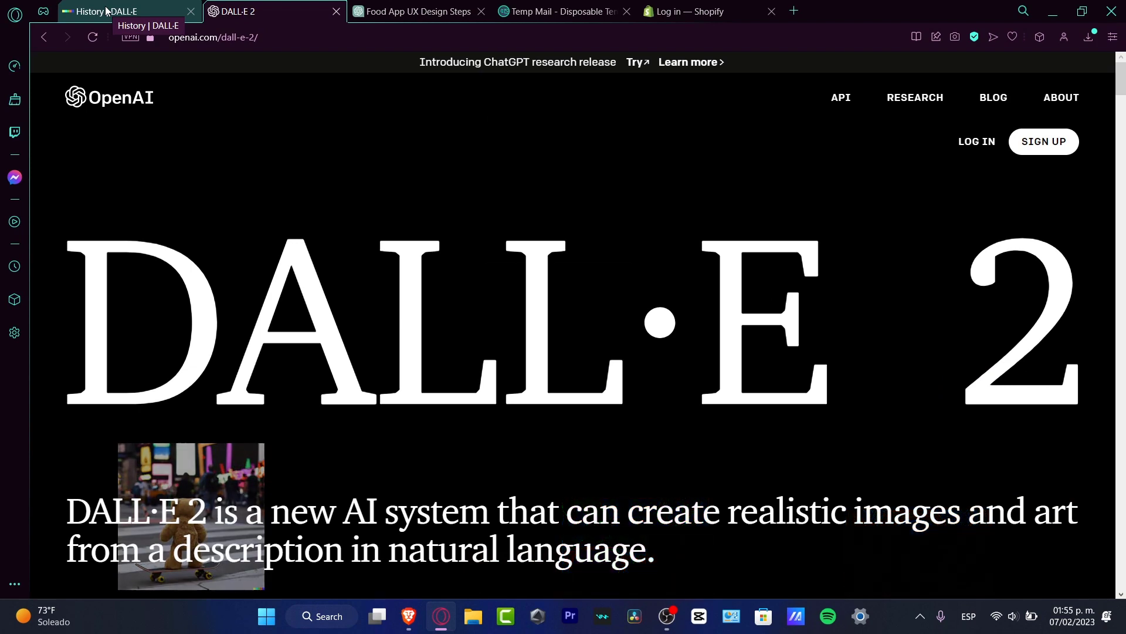
Step: Switch to the DALL·E History tab to show the 3D cheeseburger render
click(106, 11)
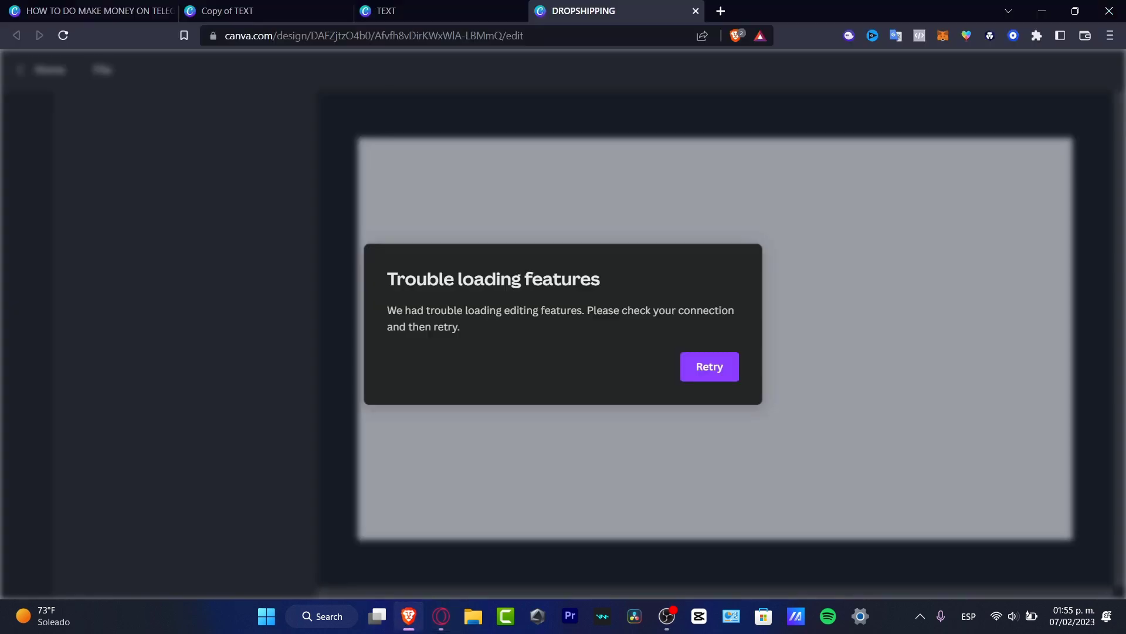
Step: Show the uploaded images in Canva's Uploads side panel
click(35, 227)
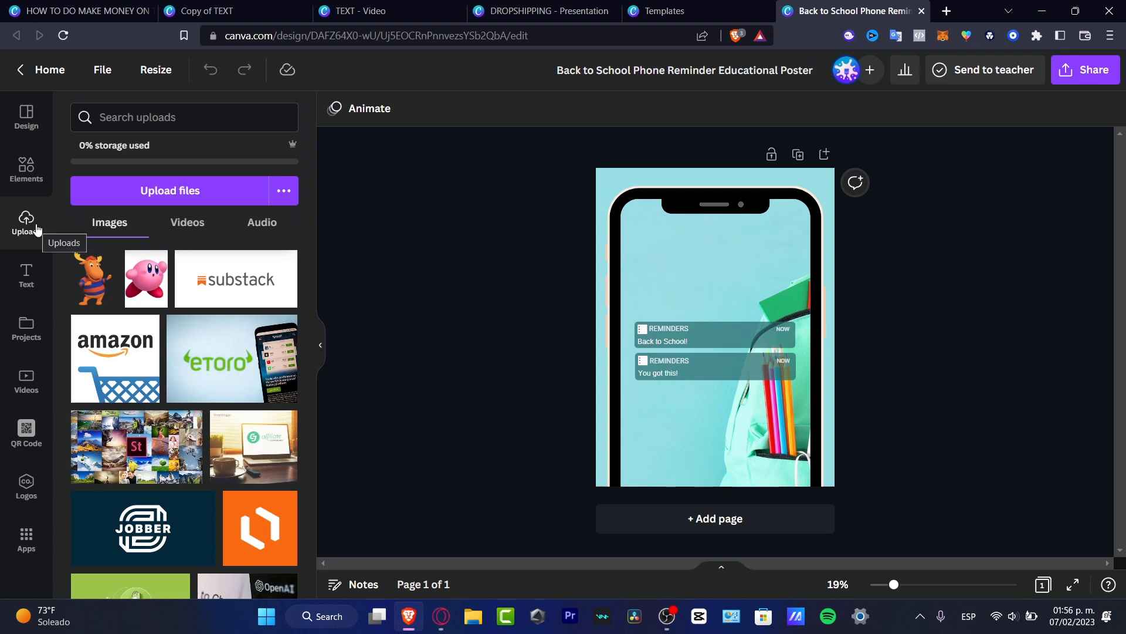
Step: Upload the DALL-E cheeseburger image from the Downloads folder into Canva
click(170, 190)
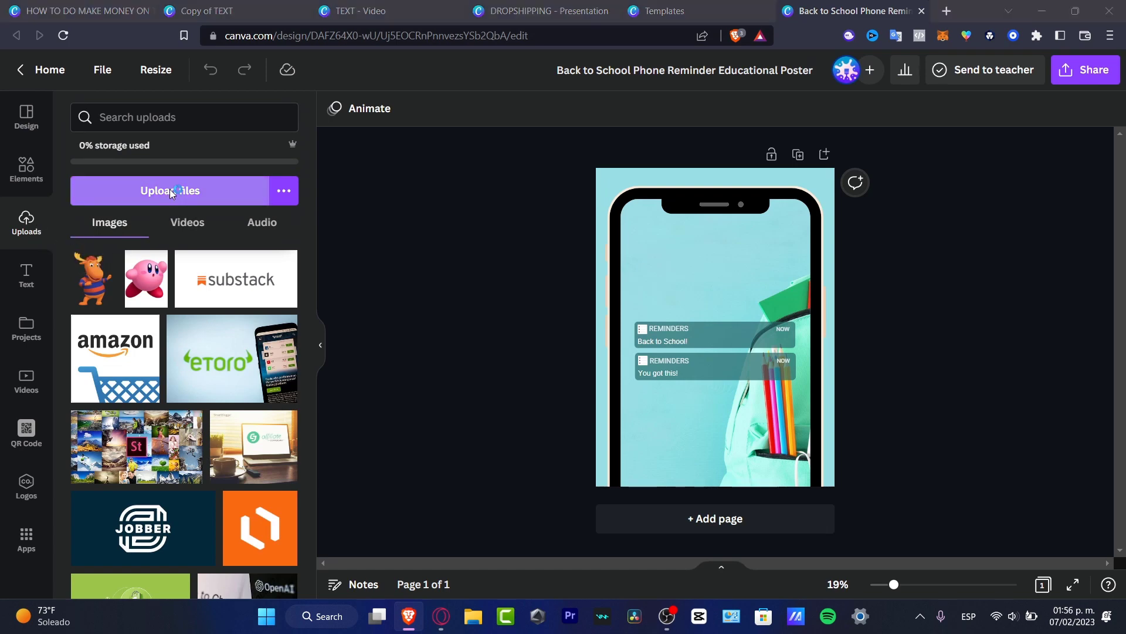
scroll(498, 264, up, 10)
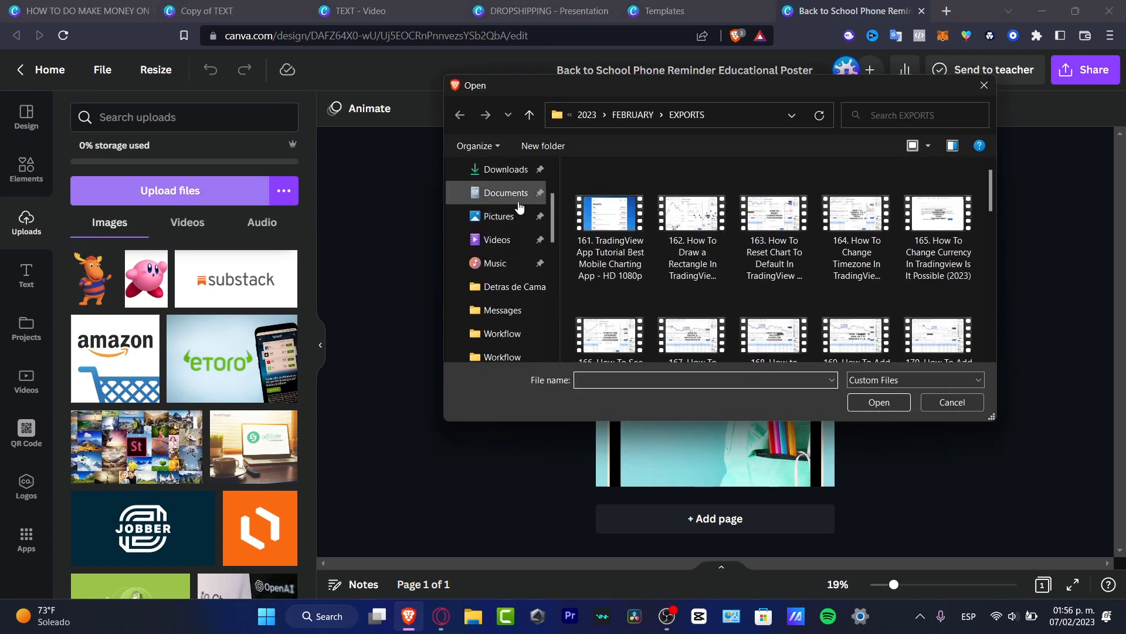
click(506, 169)
click(598, 205)
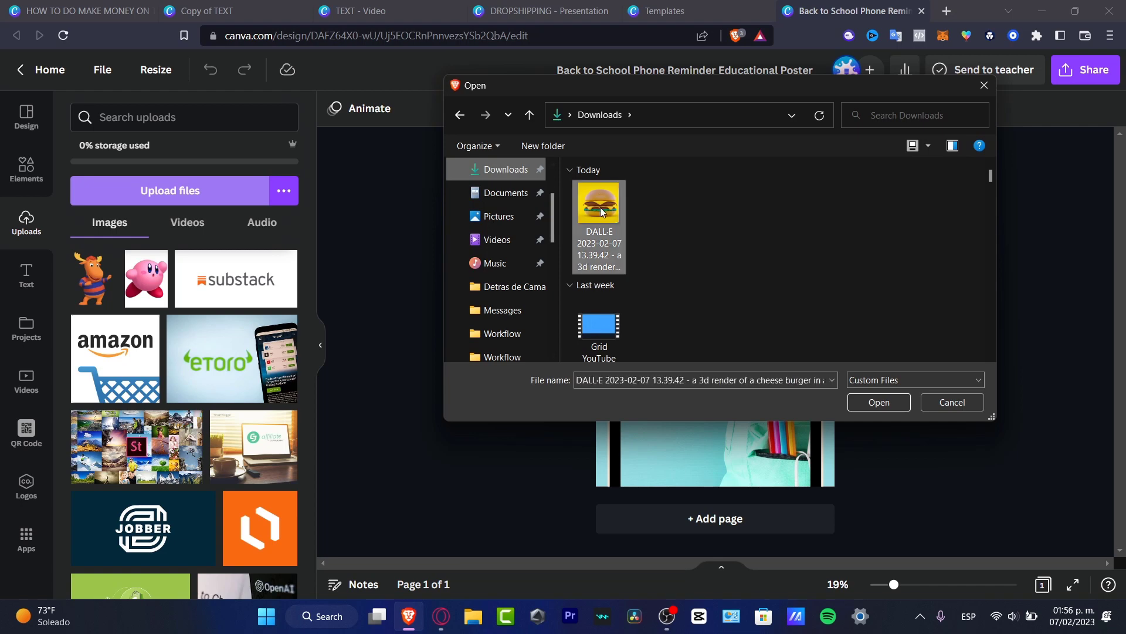
click(868, 404)
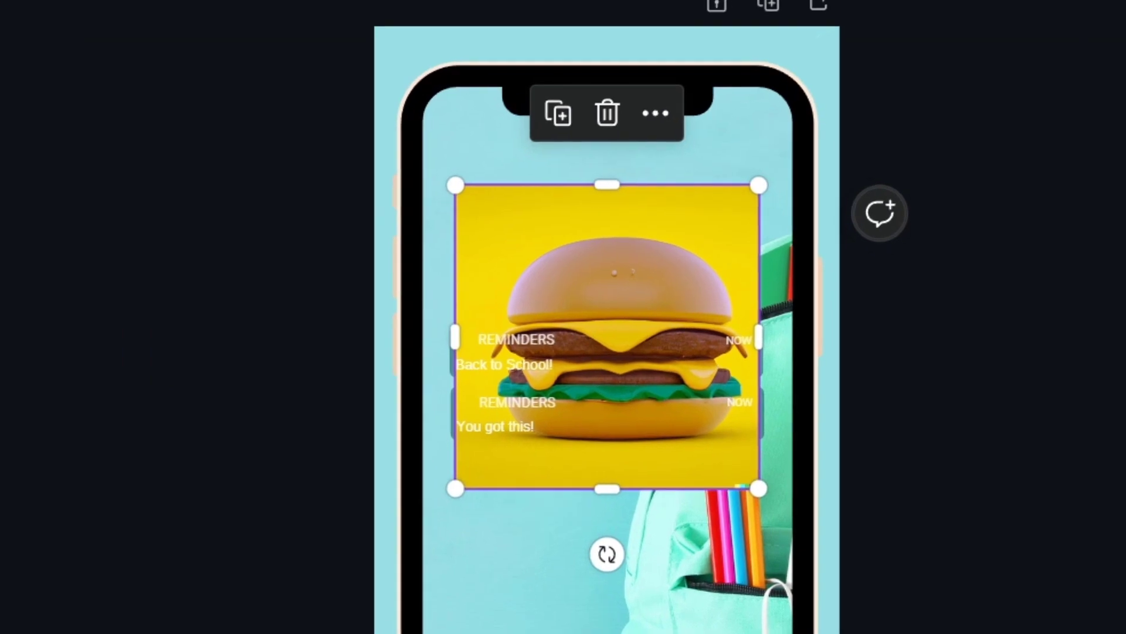
Step: Shrink the burger image and position it over the phone on the poster
drag(658, 221, 663, 387)
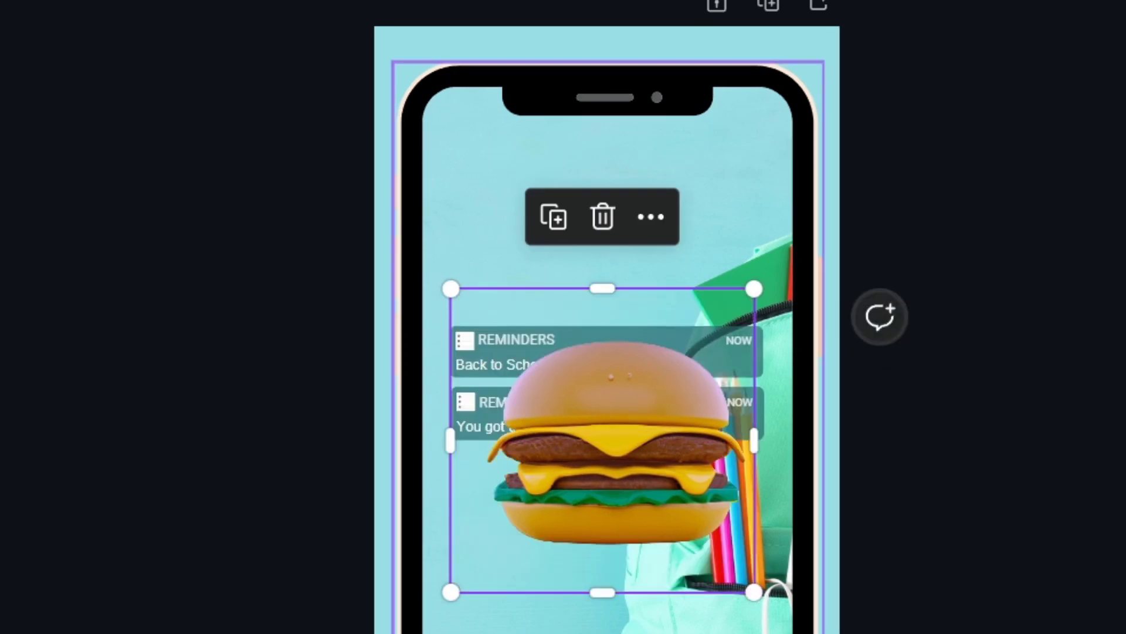
drag(754, 590, 691, 433)
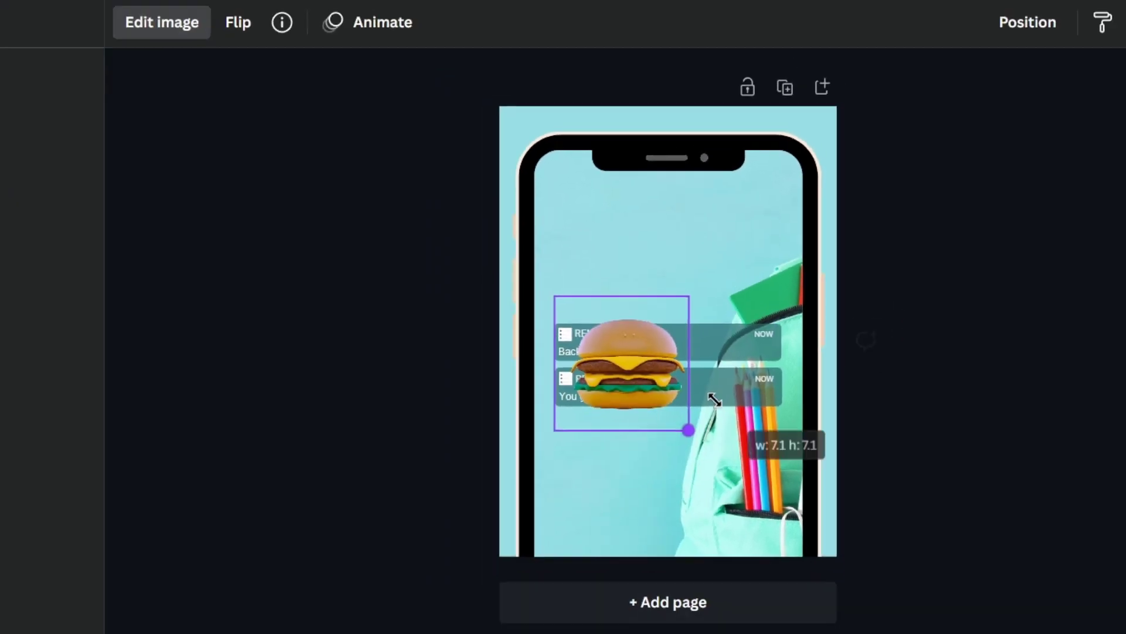
drag(759, 377, 740, 318)
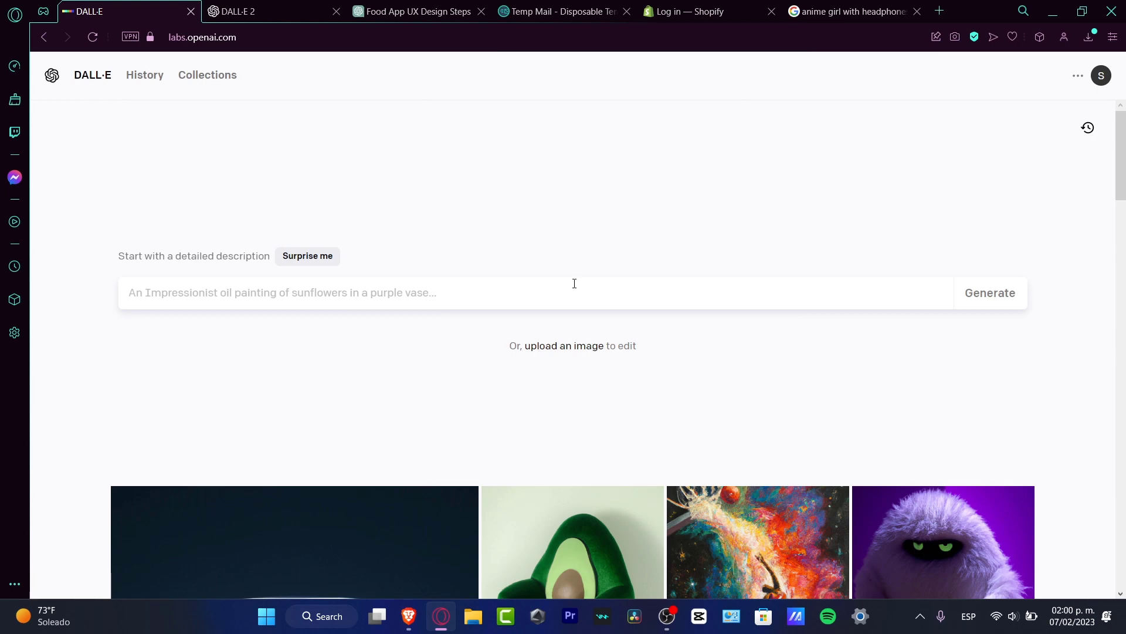
Step: Generate images from the pasted anime girl with headphones prompt and open the first result
text(anime girl with headphones in the style for a music artwork)
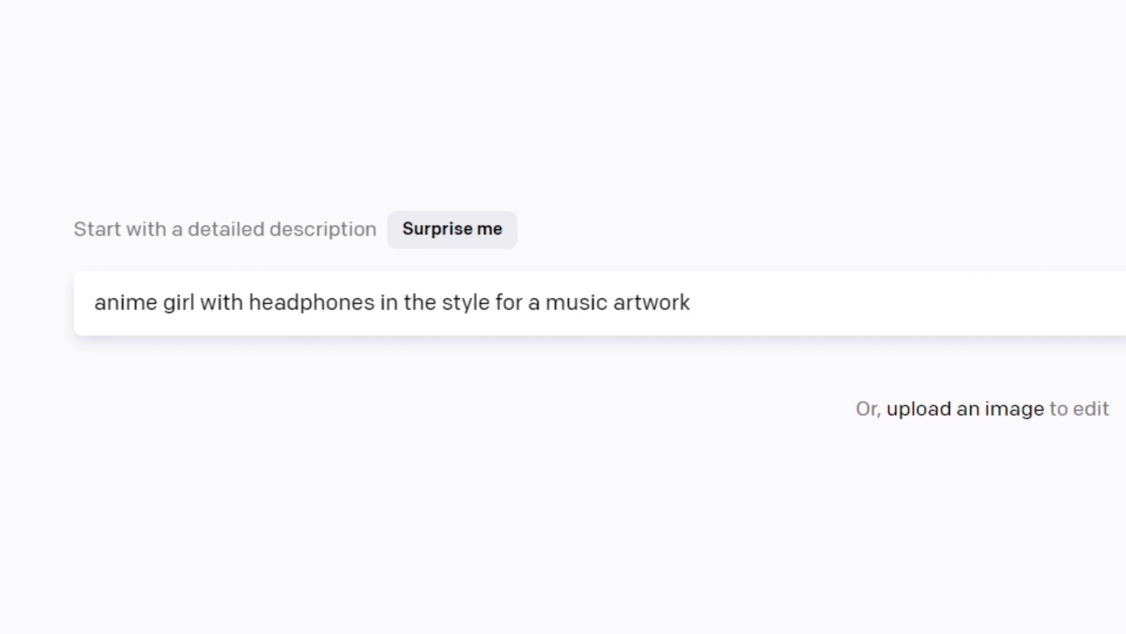
key(Return)
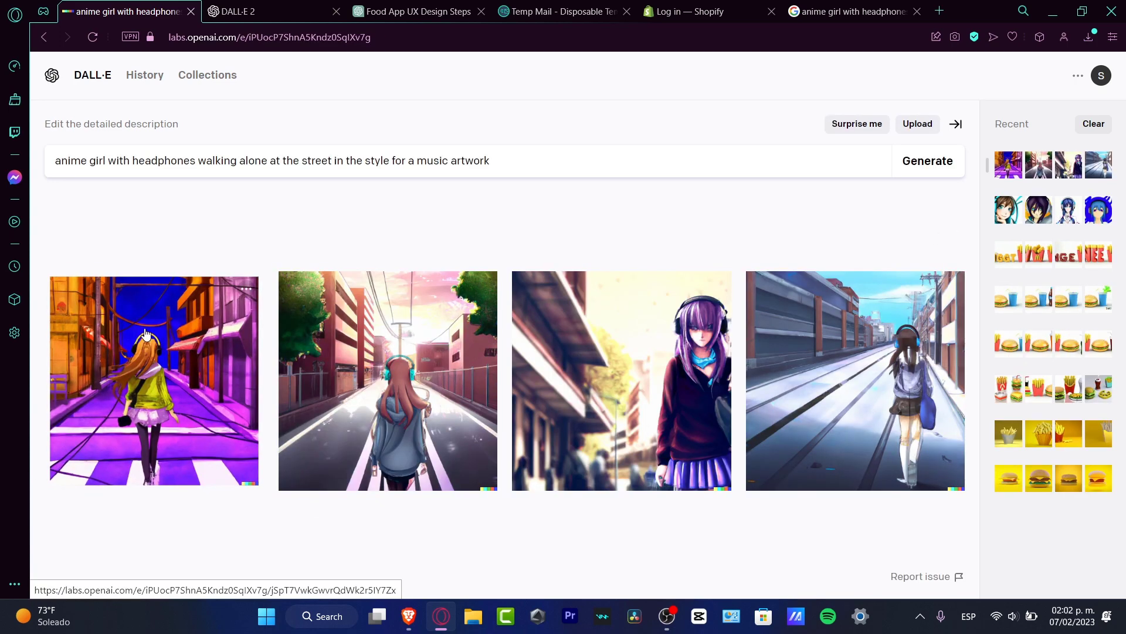
click(154, 334)
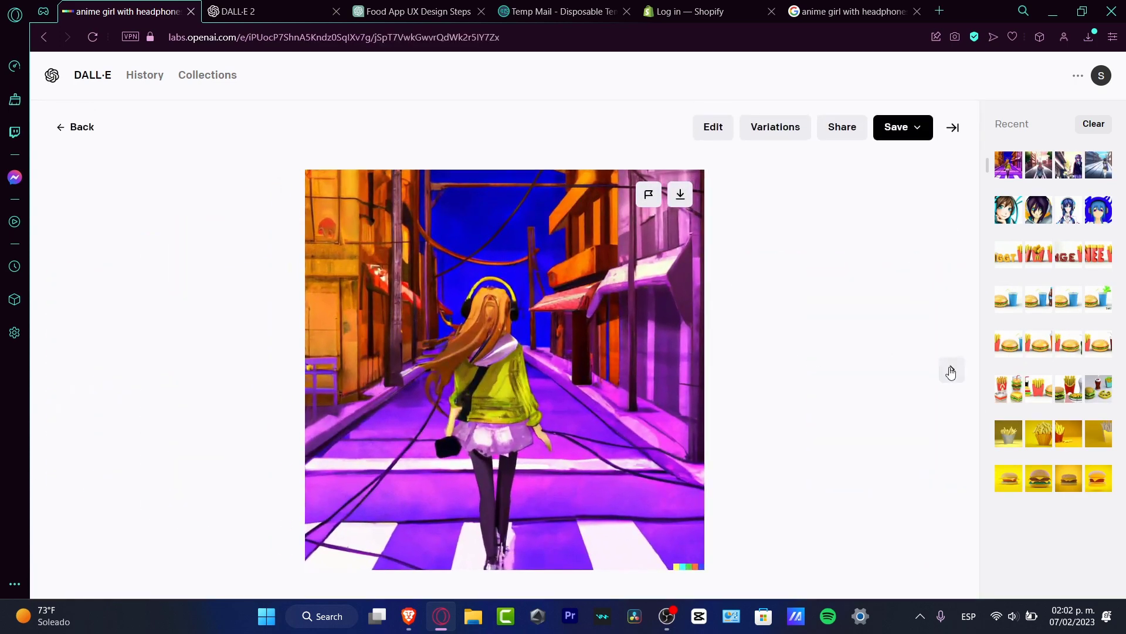
Step: Download the second anime girl image, walking down a sunlit street, as a PNG
click(953, 374)
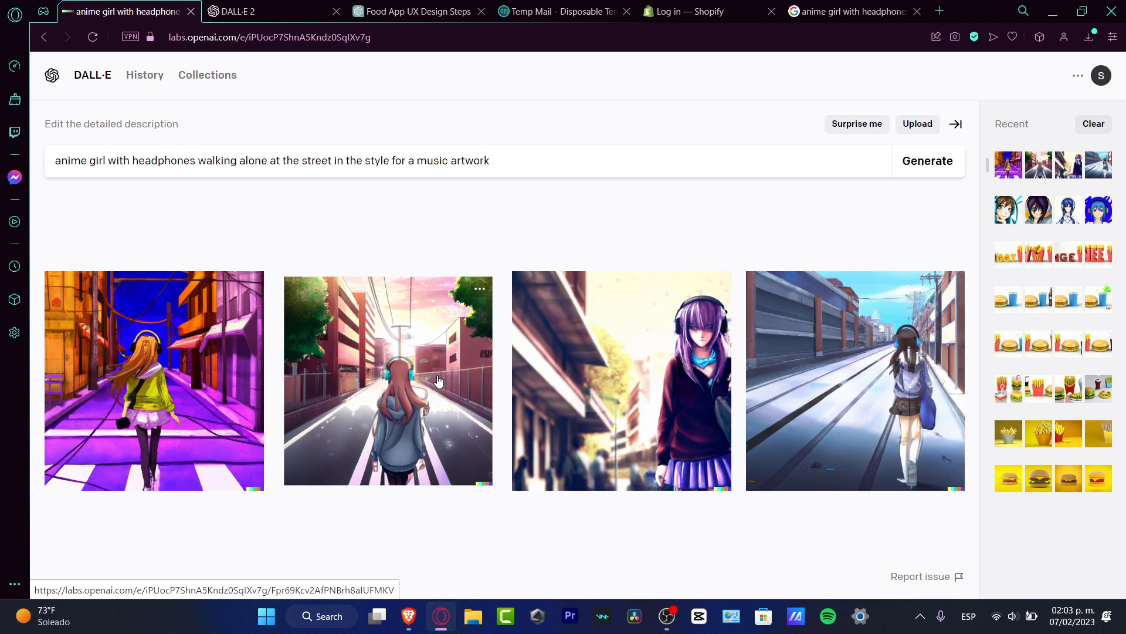
click(425, 371)
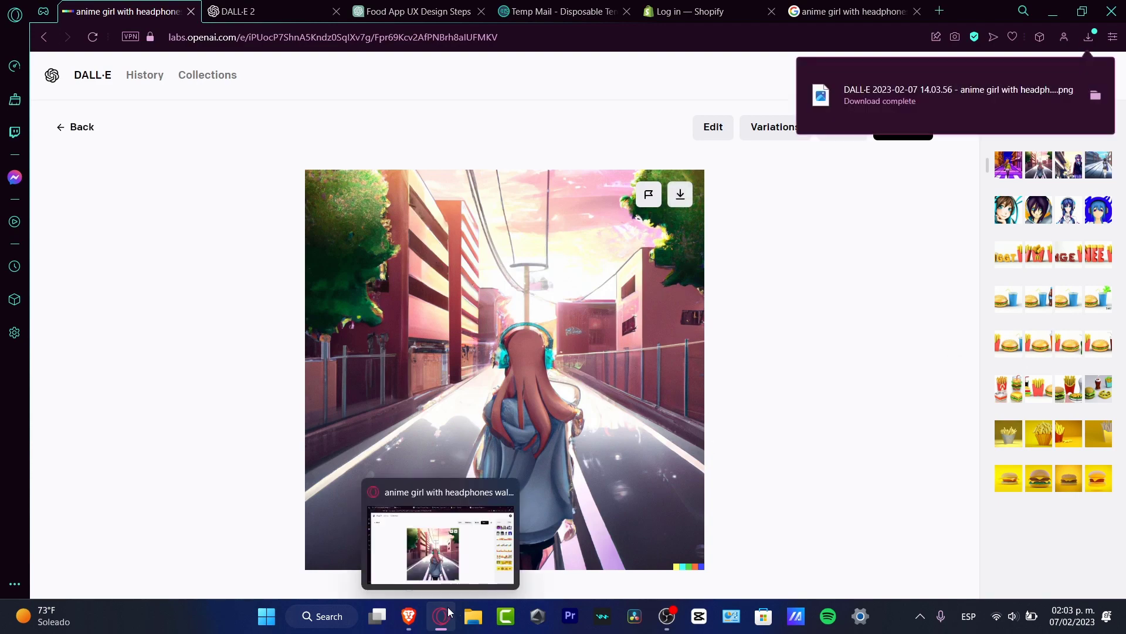
click(409, 614)
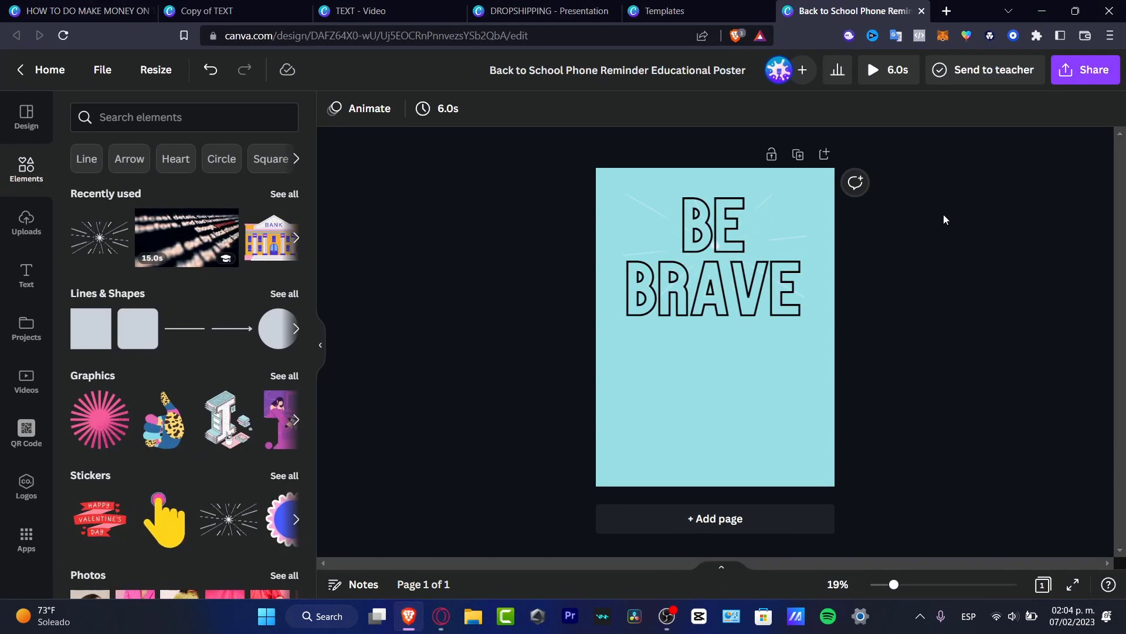
Step: Upload the anime girl PNG and stretch it edge to edge across the BE BRAVE poster's lower half
click(18, 220)
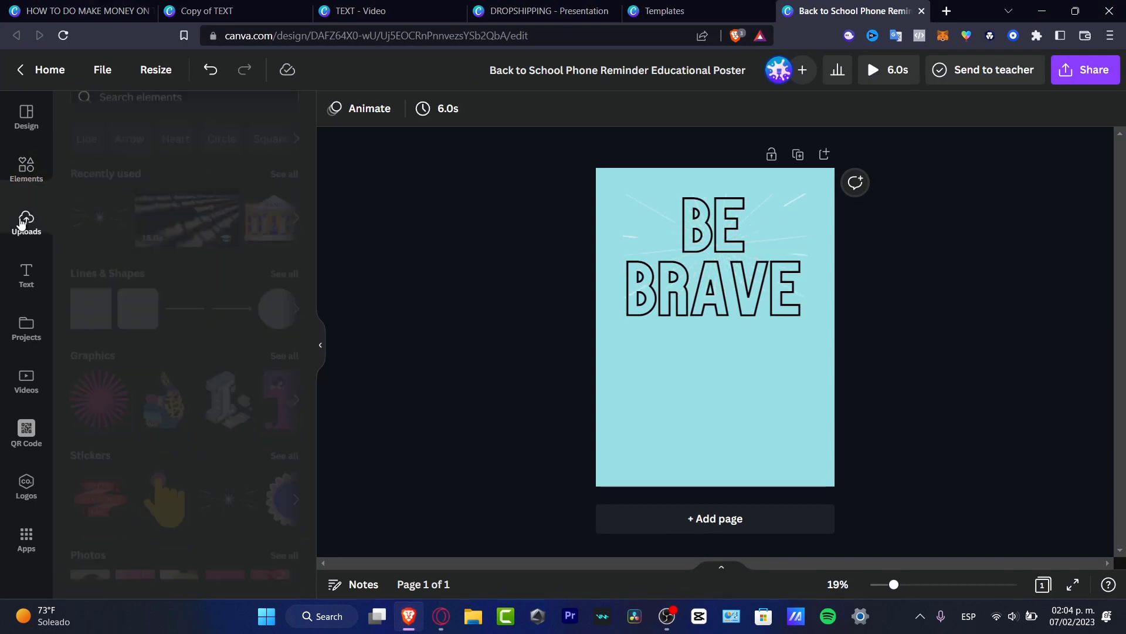
click(168, 193)
click(599, 202)
click(879, 402)
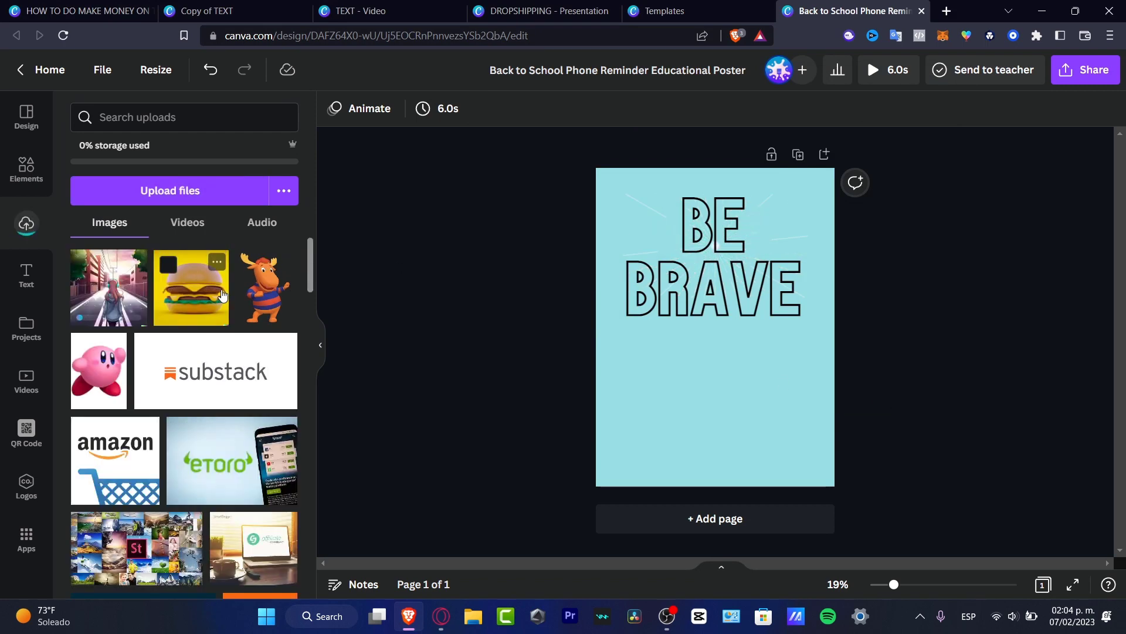
drag(779, 292, 738, 390)
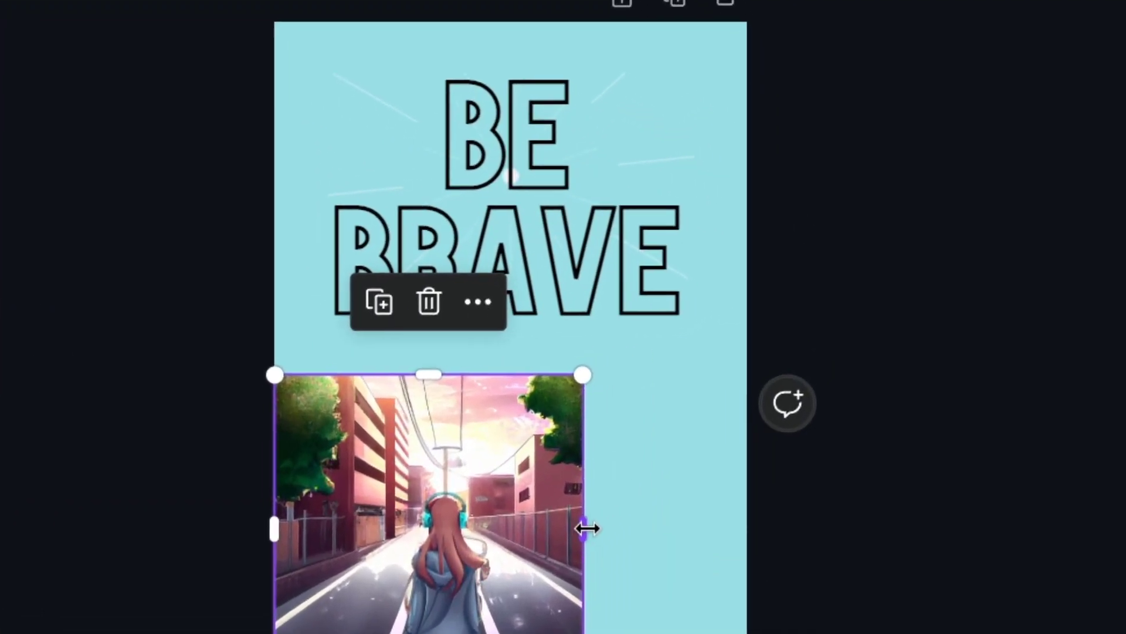
drag(697, 459, 808, 459)
drag(269, 531, 219, 531)
click(947, 397)
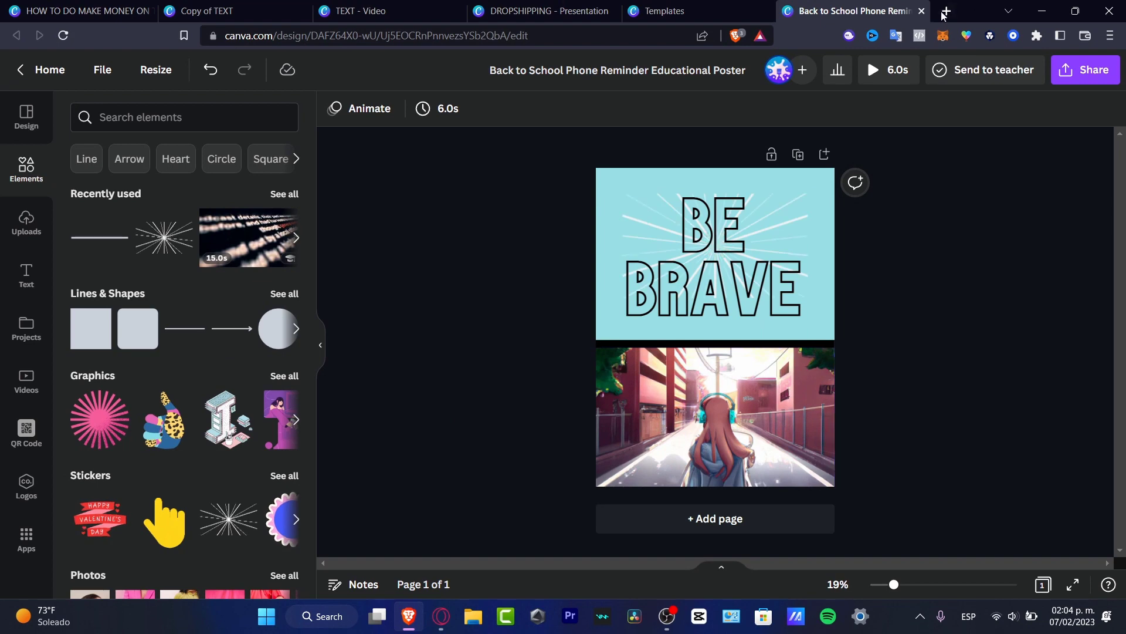
Step: Load Pinterest in a new browser tab by entering 'pin'
key(ctrl+t)
text(pin)
key(Return)
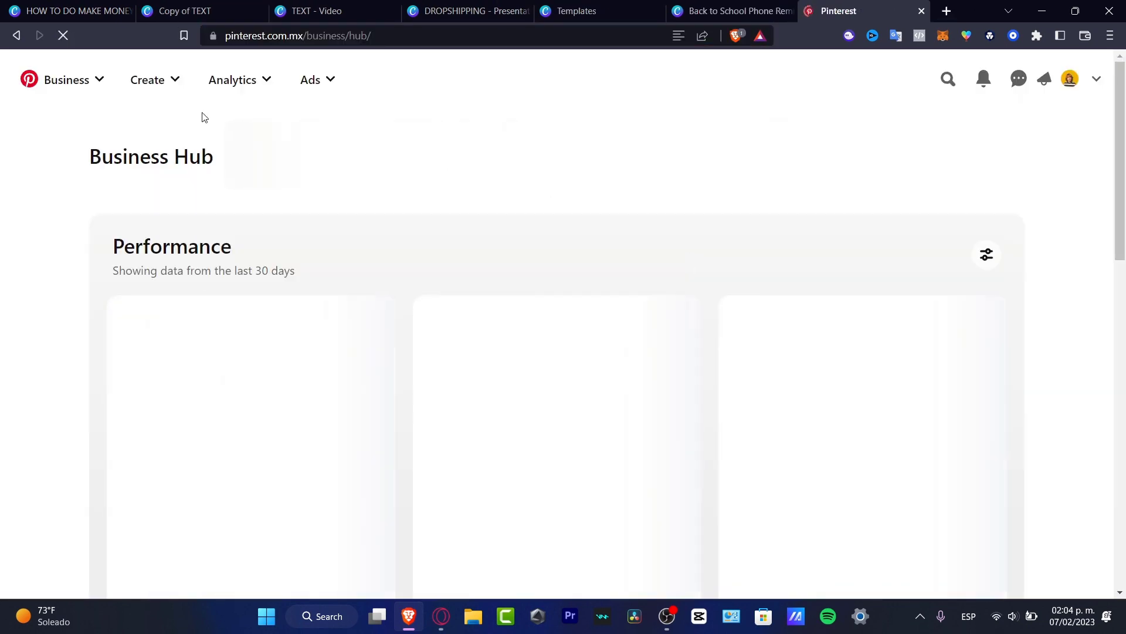
Step: Expand Pinterest's Business menu showing Business hub and Home feed
click(66, 80)
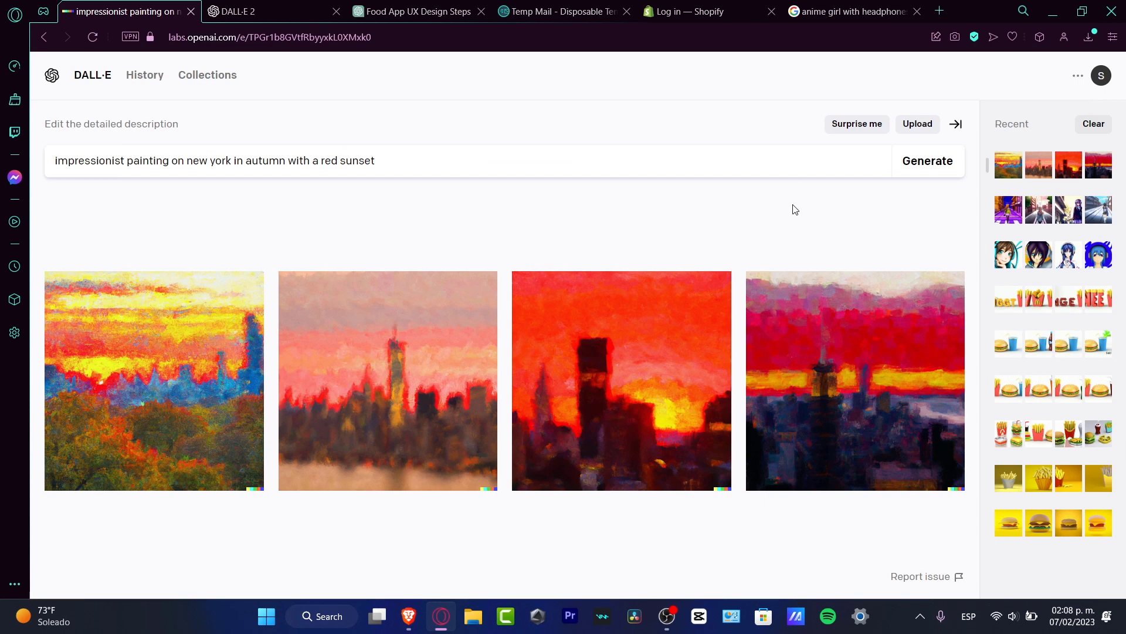
Step: Open the third New York sunset painting in the editor with a generation frame past its right edge
click(655, 371)
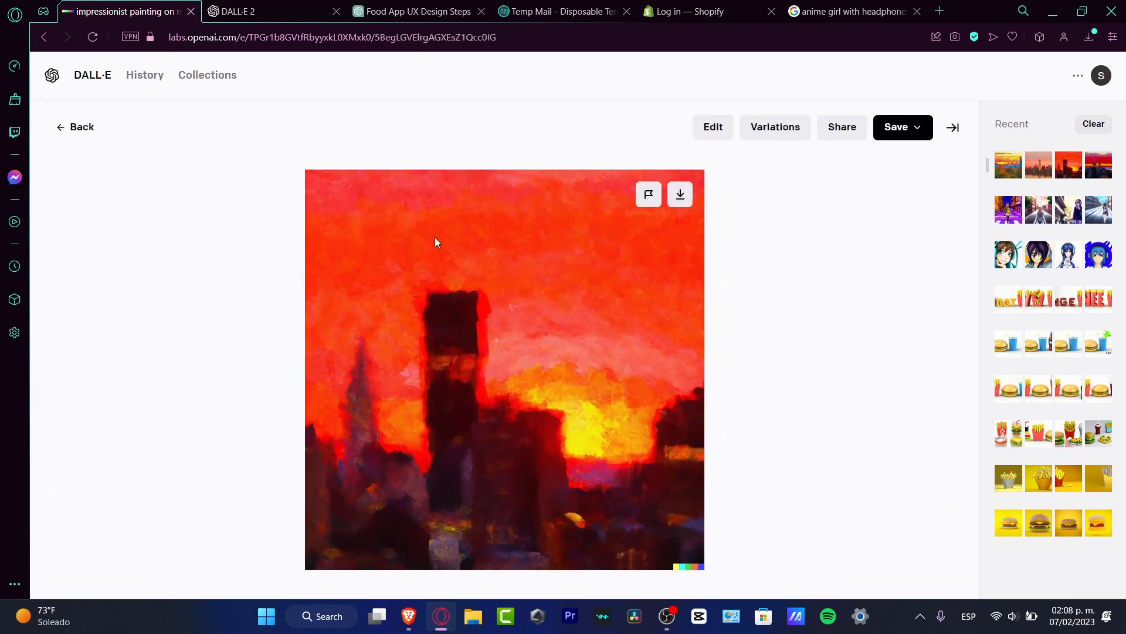
click(717, 126)
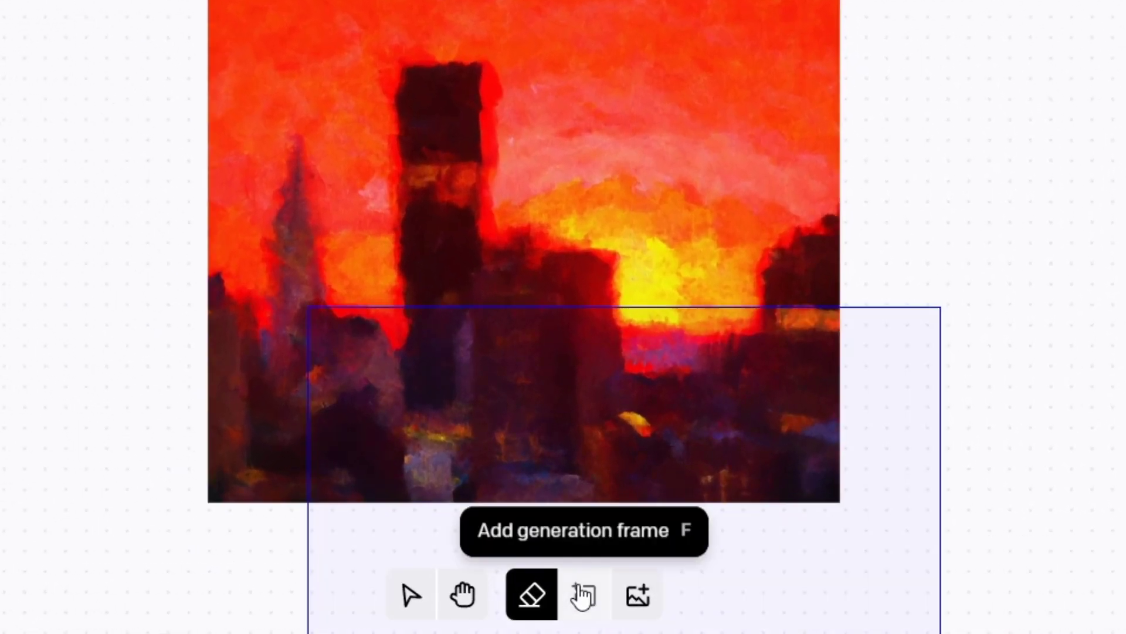
click(583, 595)
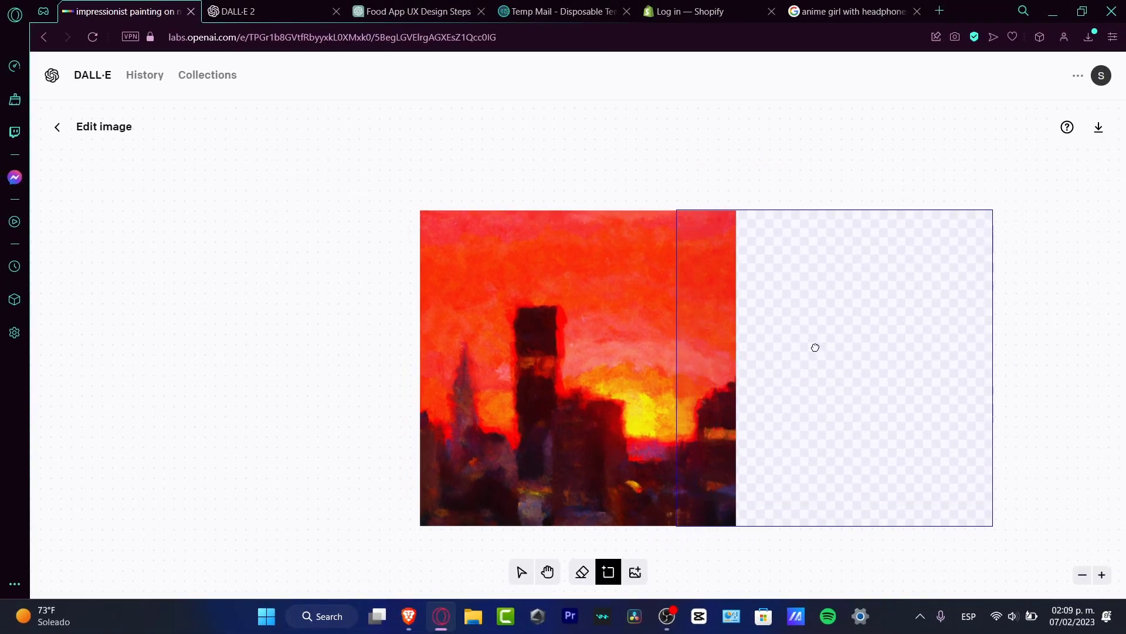
click(816, 347)
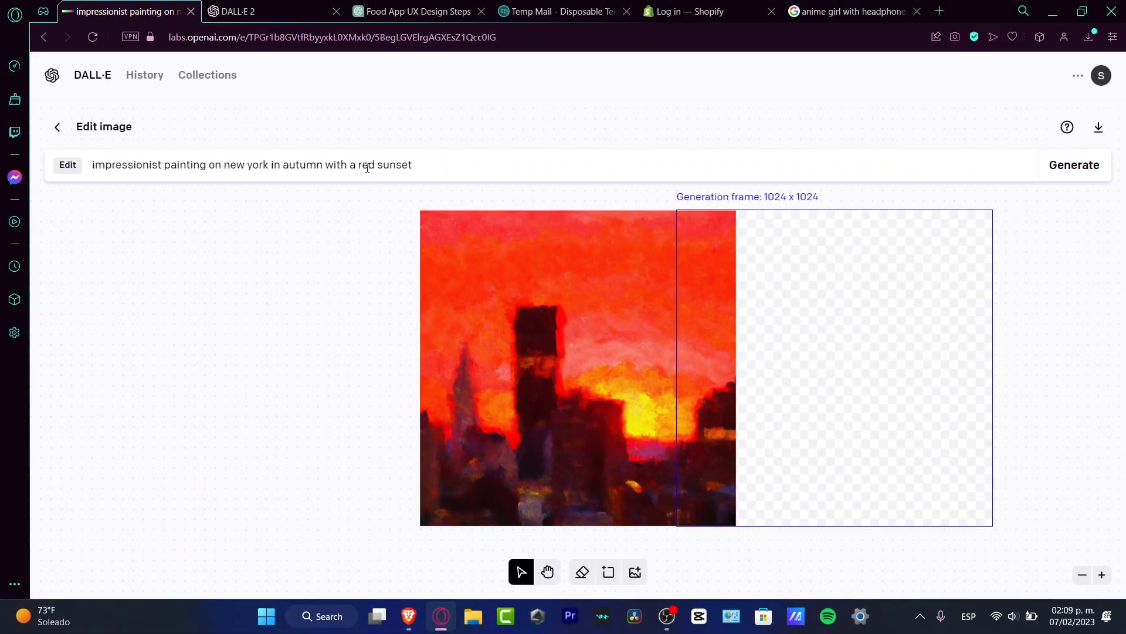
Step: Generate a rightward extension with the sunset prompt, compare the variants, and accept one
click(367, 168)
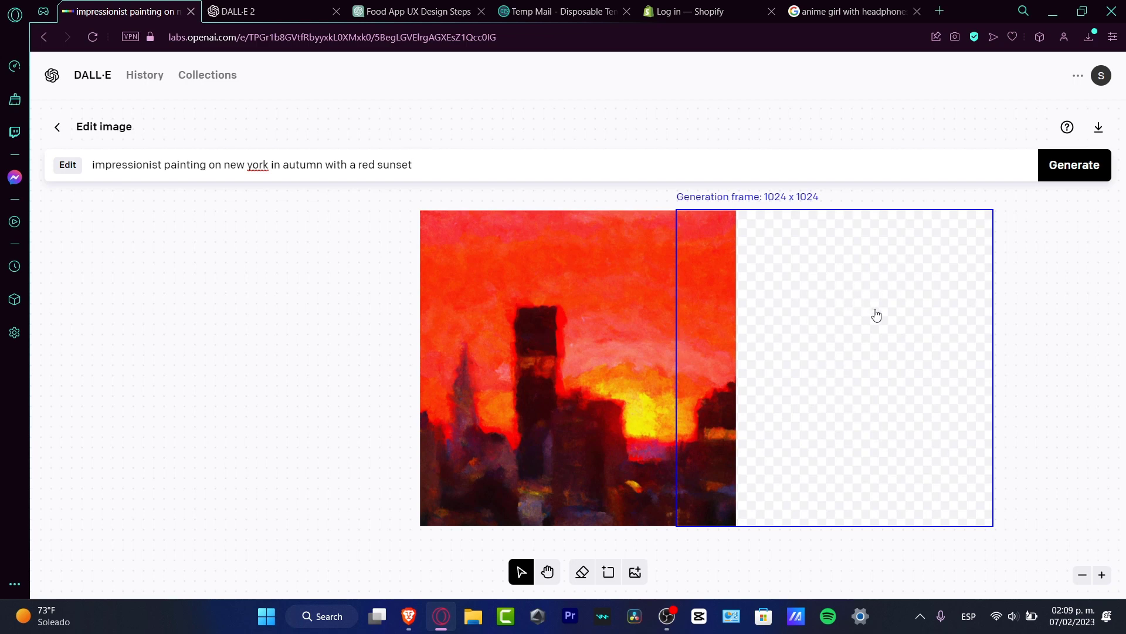
click(1074, 166)
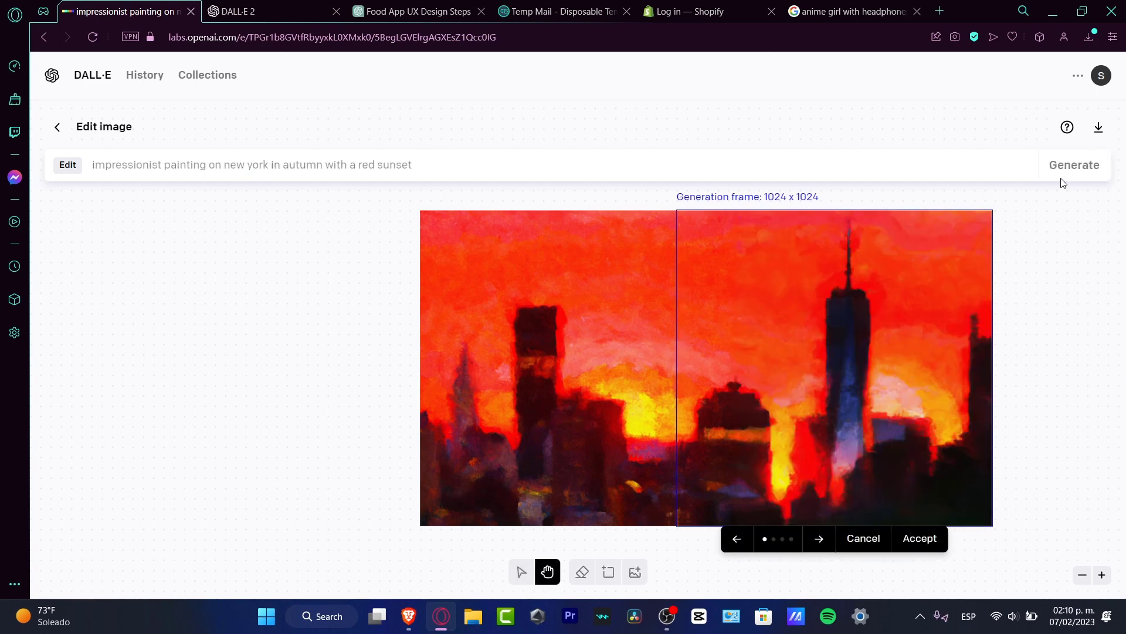
click(820, 545)
click(821, 544)
click(820, 544)
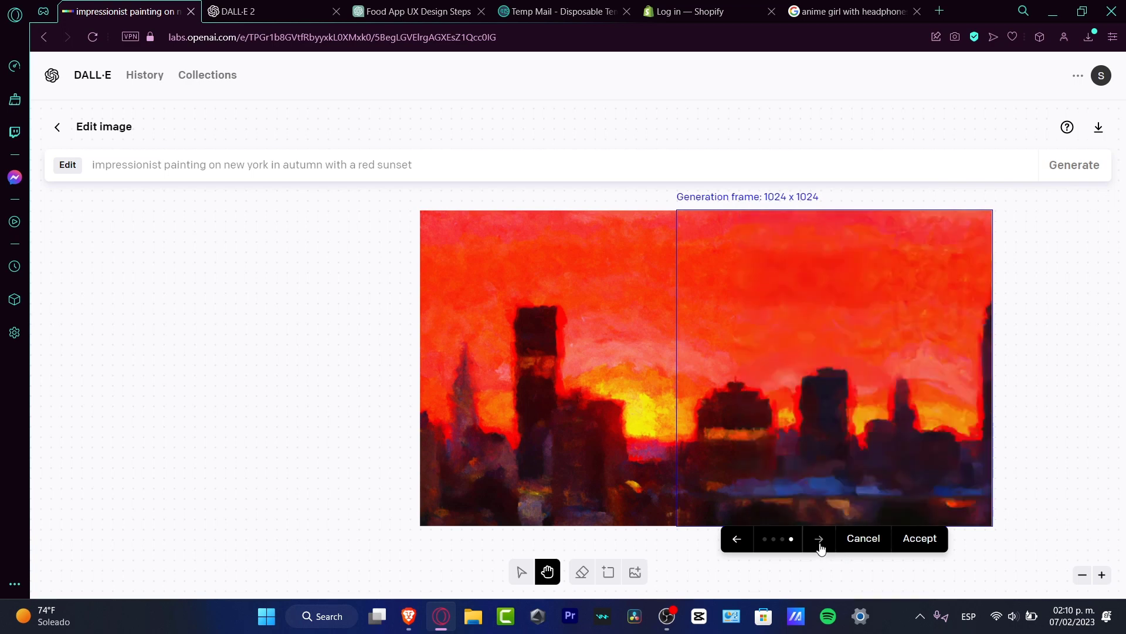
click(820, 545)
click(821, 544)
click(920, 539)
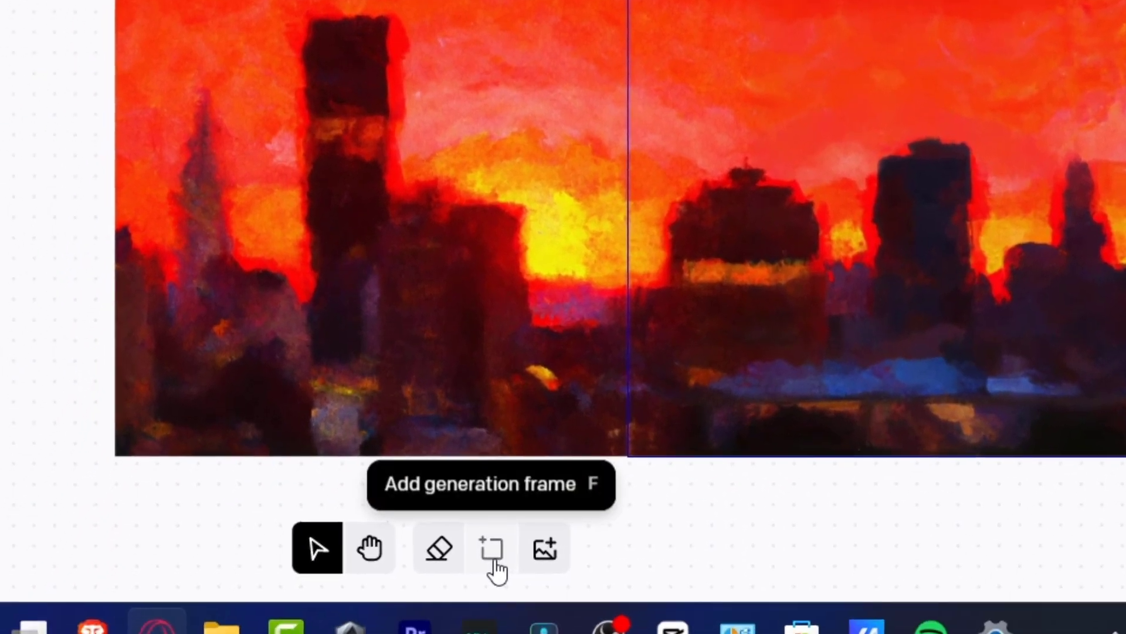
Step: Erase two sky patches in the extended right half of the sunset painting
click(372, 557)
drag(756, 259, 493, 279)
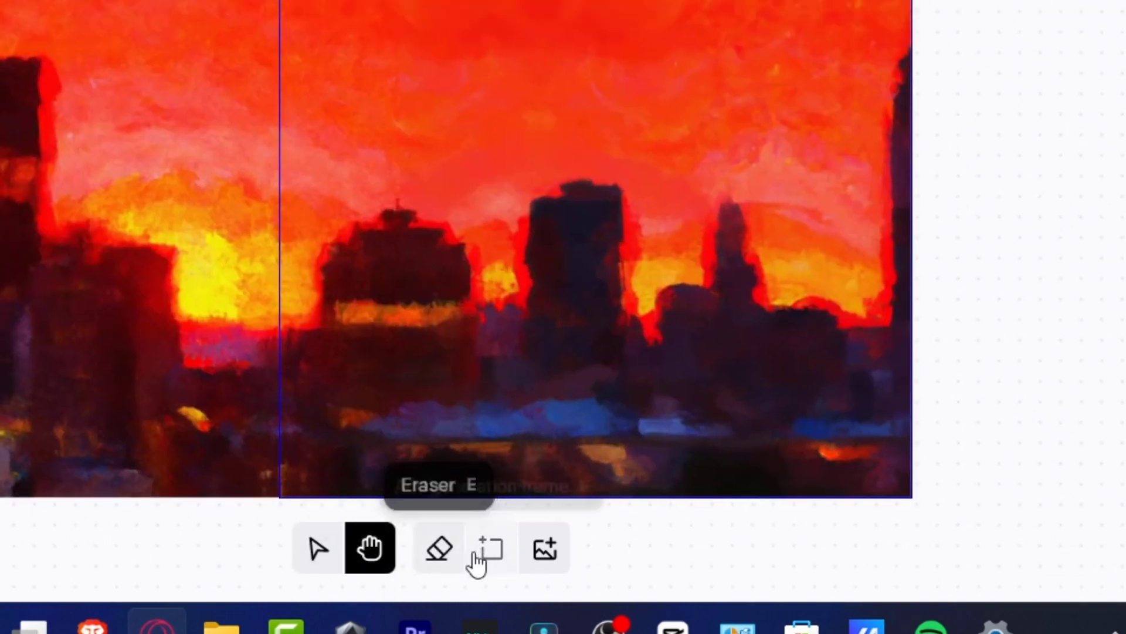
click(442, 555)
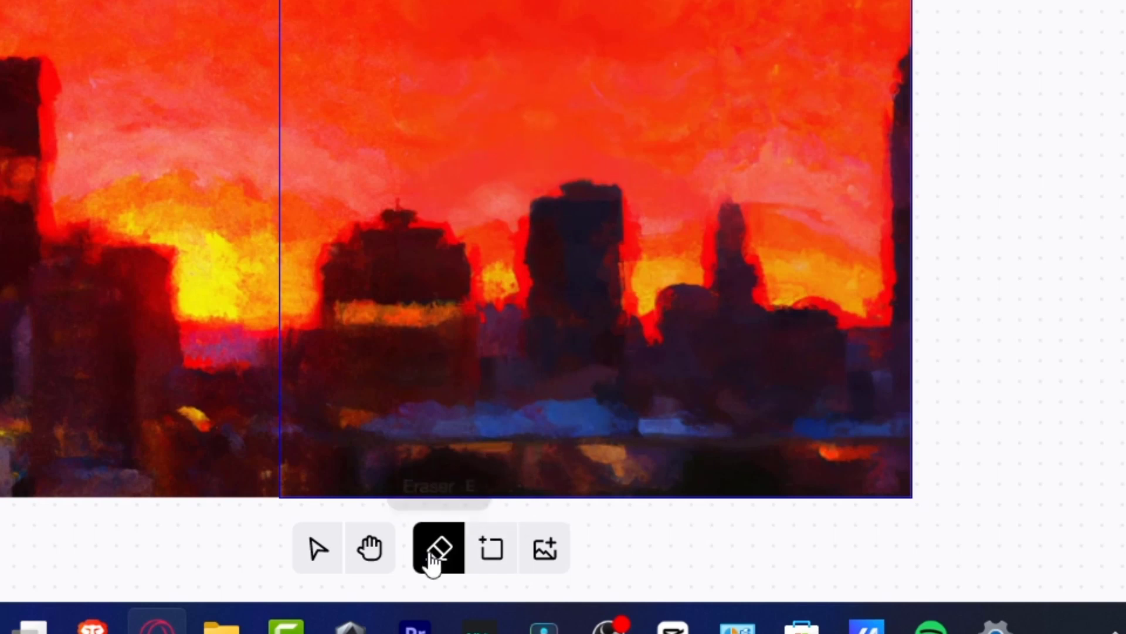
mouse_move(551, 27)
mouse_down()
mouse_move(609, 39)
mouse_move(640, 30)
mouse_move(589, 24)
mouse_up()
mouse_move(557, 188)
mouse_down()
mouse_move(480, 195)
mouse_move(596, 221)
mouse_move(641, 203)
mouse_move(647, 186)
mouse_move(578, 193)
mouse_move(520, 174)
mouse_move(546, 135)
mouse_move(686, 108)
mouse_move(746, 197)
mouse_move(713, 217)
mouse_move(704, 173)
mouse_move(643, 235)
mouse_move(787, 194)
mouse_move(795, 169)
mouse_move(720, 138)
mouse_move(554, 114)
mouse_move(515, 140)
mouse_move(603, 214)
mouse_move(613, 256)
mouse_move(667, 257)
mouse_move(822, 176)
mouse_up()
mouse_move(332, 202)
mouse_down()
mouse_move(367, 201)
mouse_move(368, 168)
mouse_move(337, 155)
mouse_move(345, 189)
mouse_move(297, 214)
mouse_move(290, 140)
mouse_move(381, 203)
mouse_up()
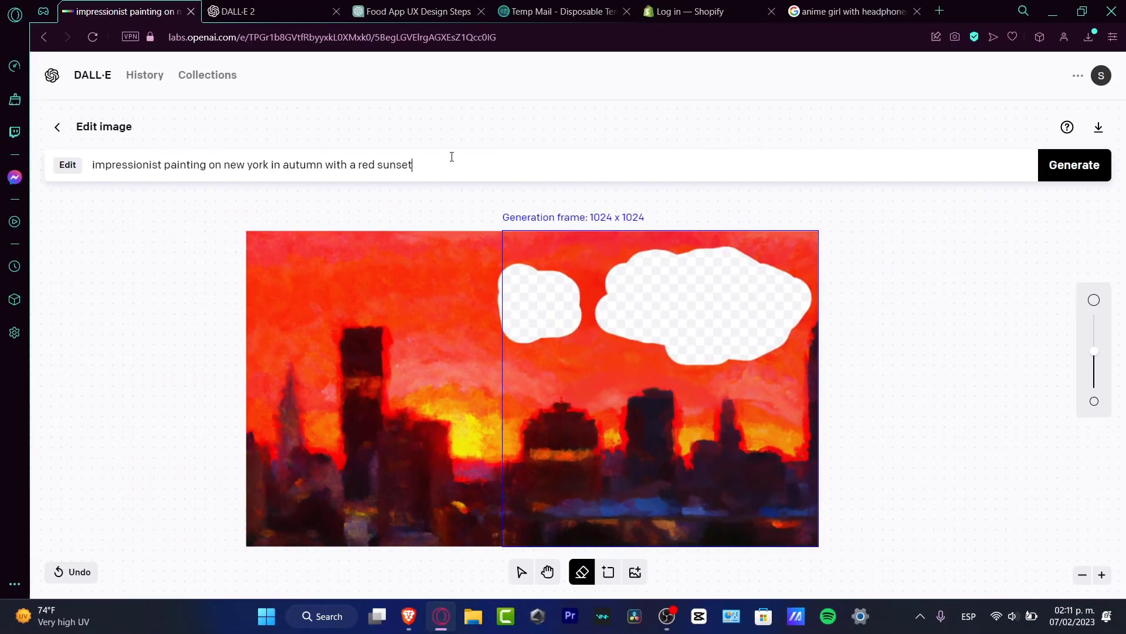
drag(452, 157, 214, 165)
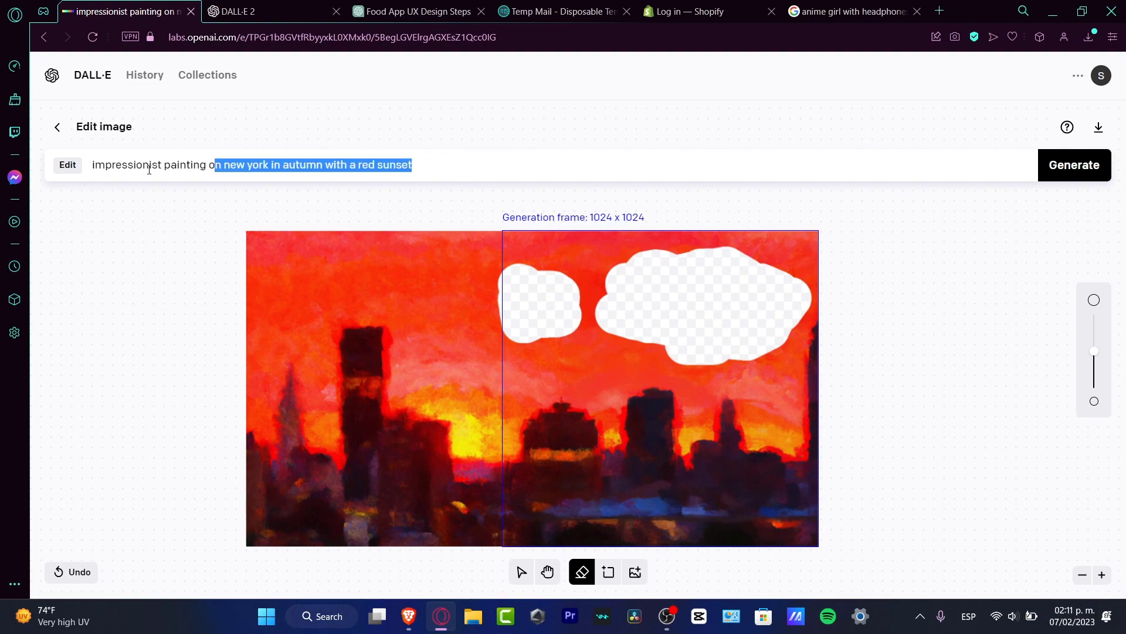
Step: End the prompt with 'of doves flying in the sky' and generate the fill
text(f doves flying)
text(in the sky)
key(Return)
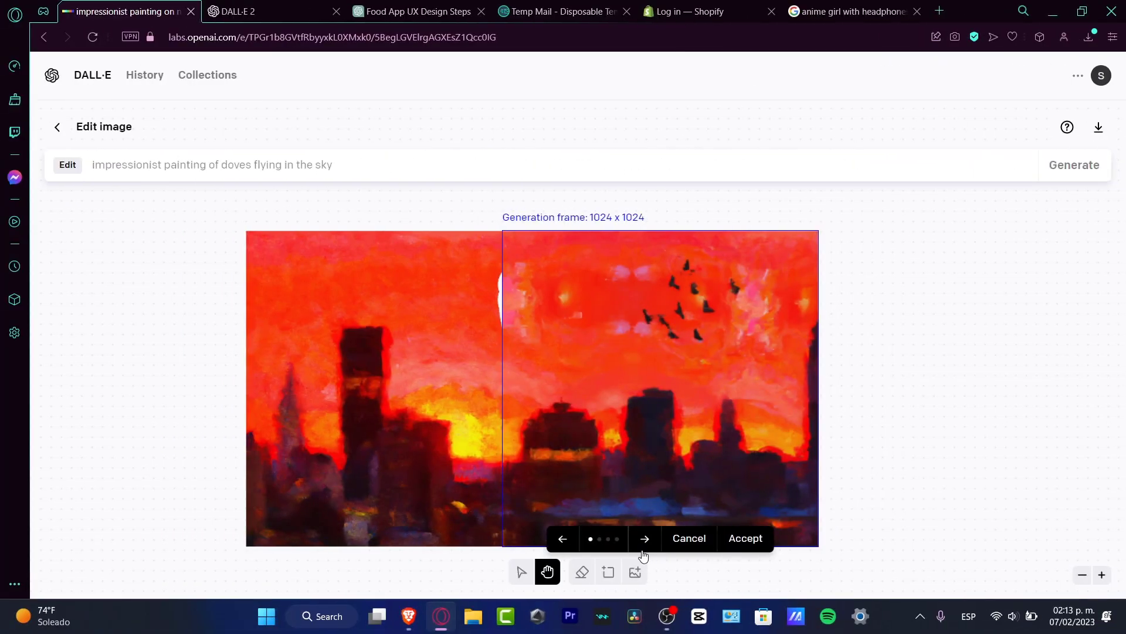
Step: Cycle through the dove variants, accept the one with large white birds, and move the frame aside
click(647, 545)
click(648, 546)
click(648, 547)
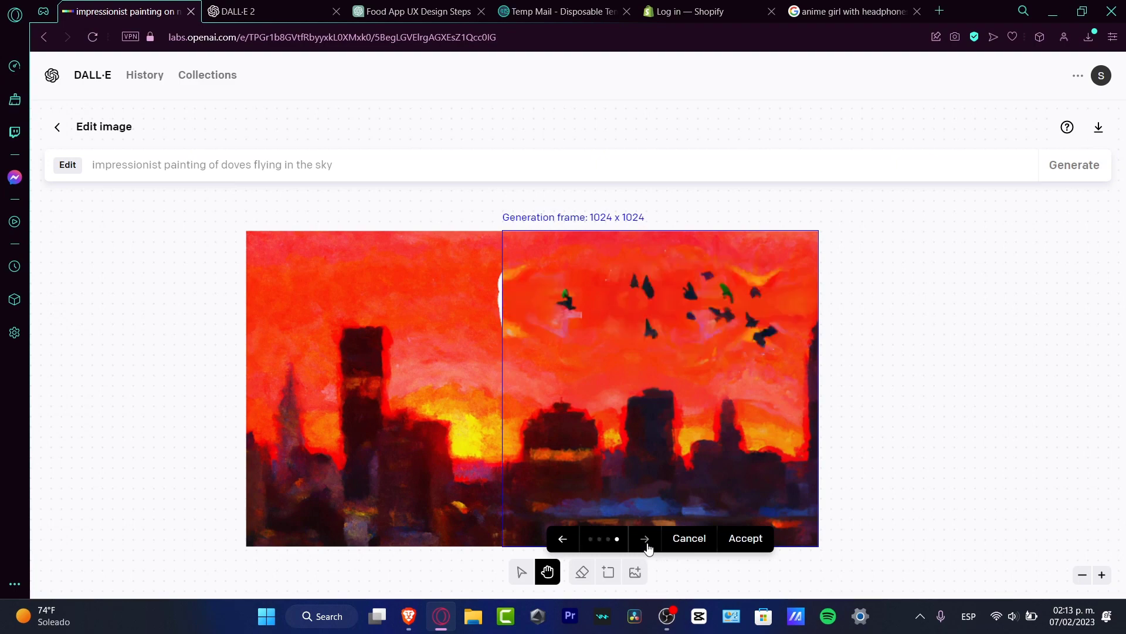
click(646, 543)
click(646, 543)
click(646, 542)
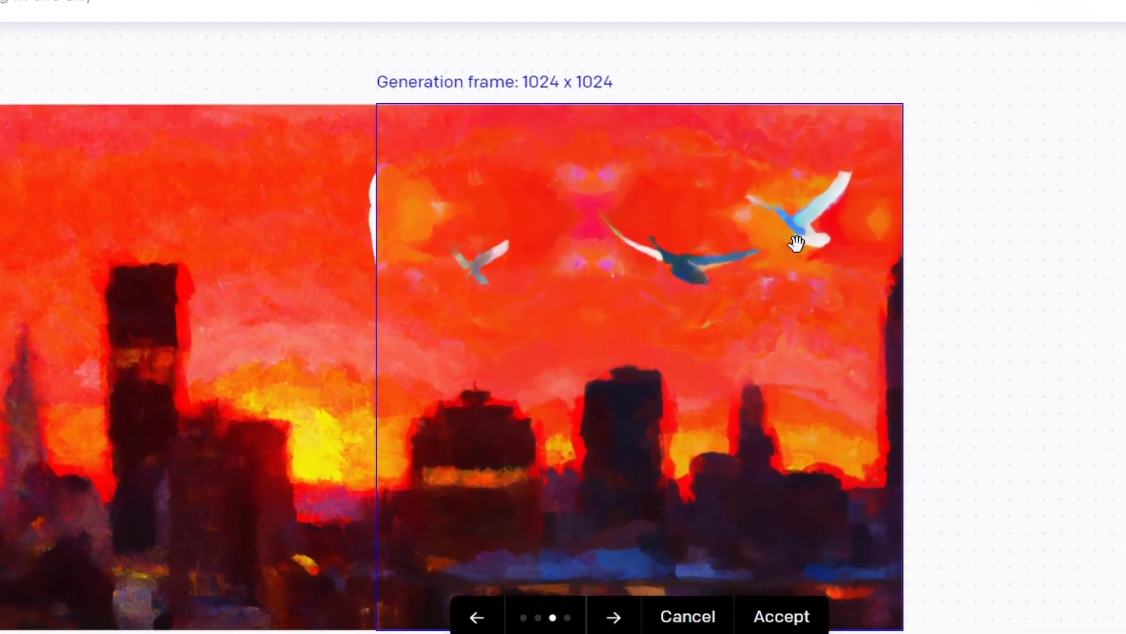
click(783, 617)
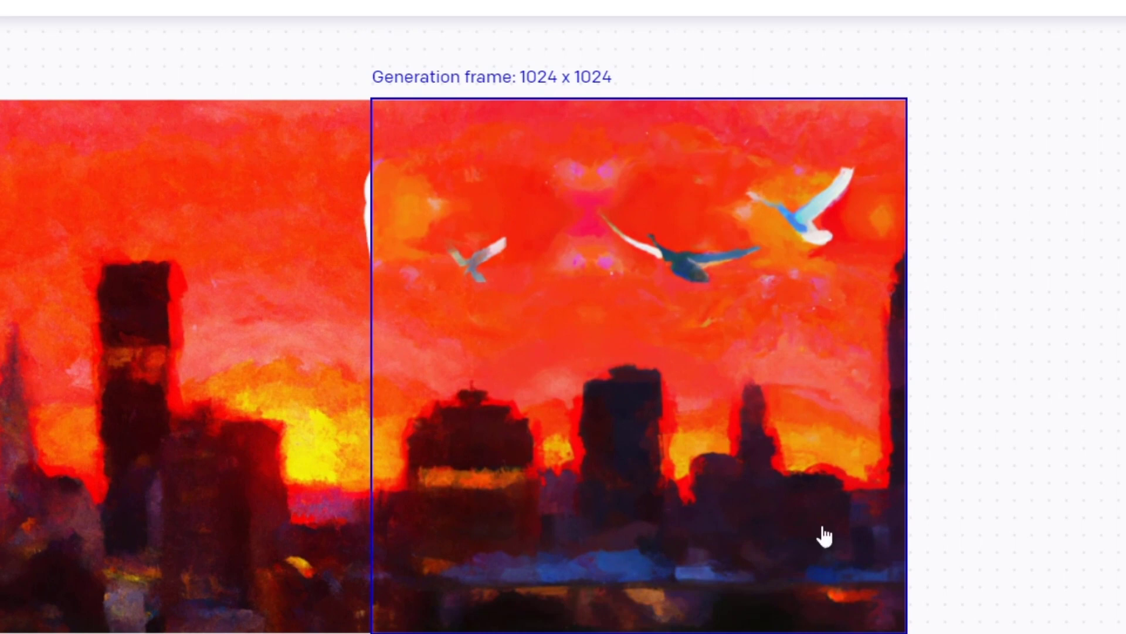
drag(665, 260, 439, 36)
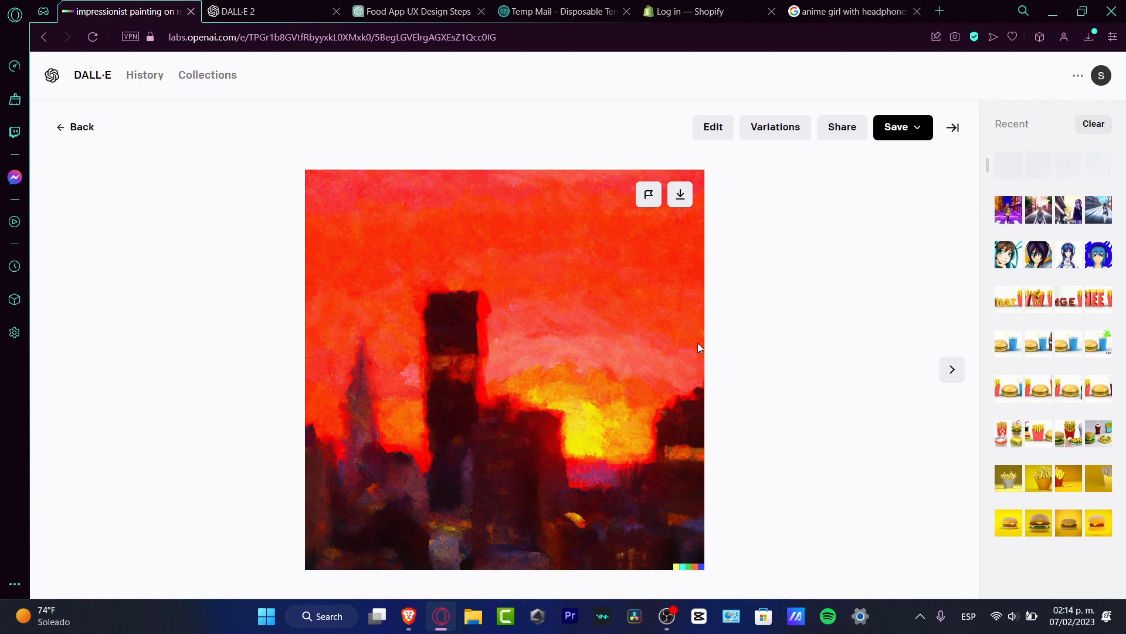
Step: Return to the four-image page and pick the pink guitar picture from older downloads to upload
click(58, 127)
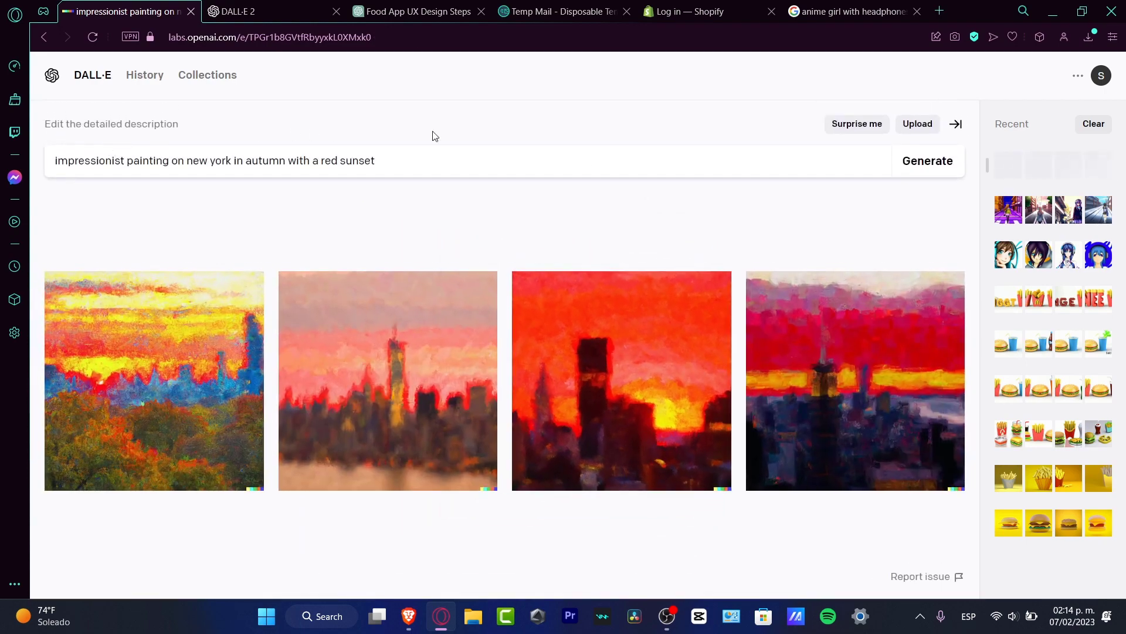
click(909, 125)
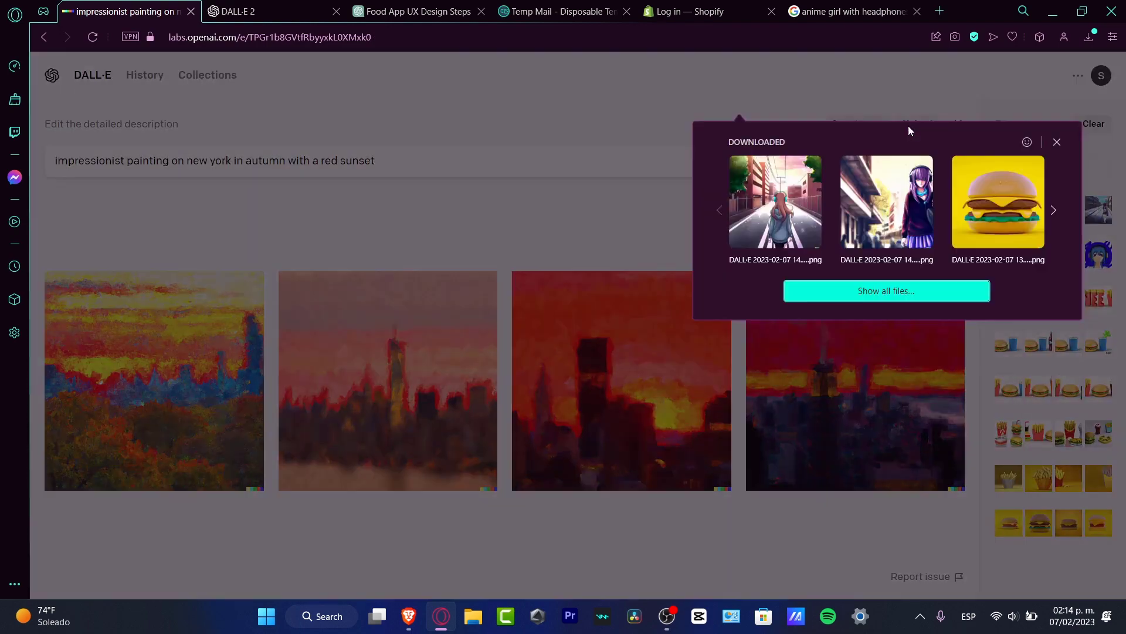
click(1054, 209)
click(1054, 209)
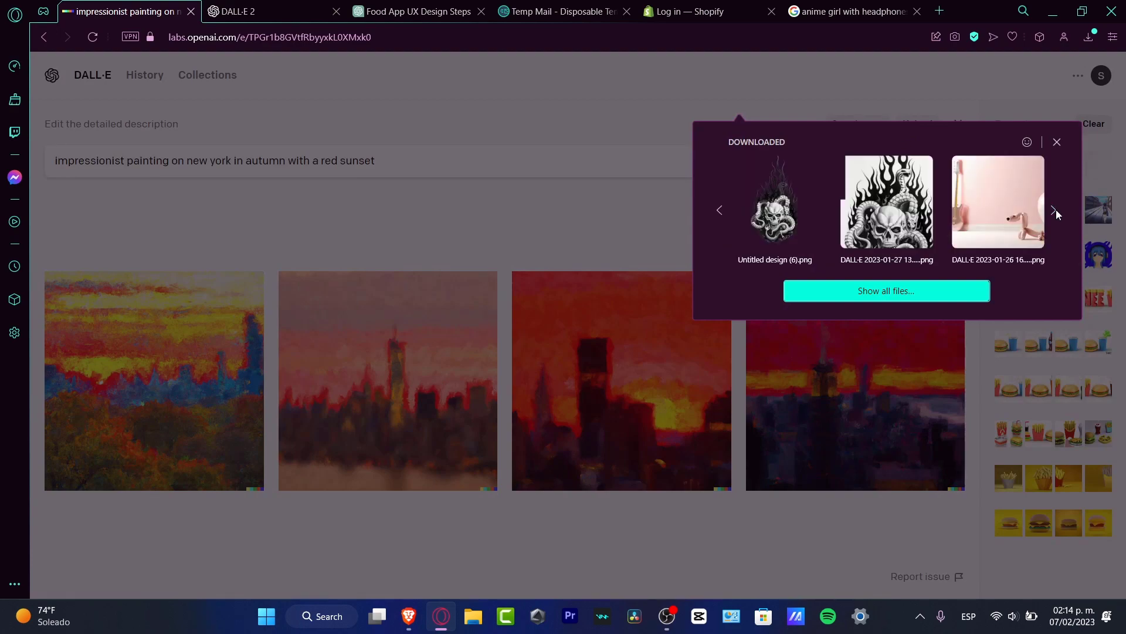
click(1056, 209)
click(800, 207)
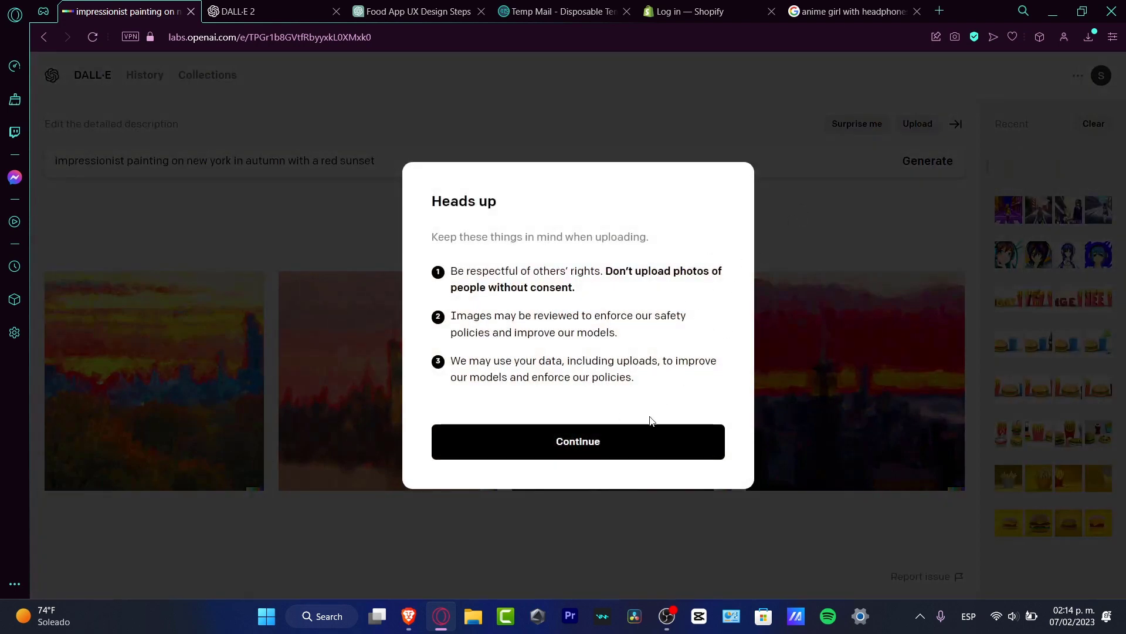
Step: Accept the upload notice, crop the pink guitar picture to a smaller square, and generate variations
click(626, 440)
drag(611, 355, 527, 357)
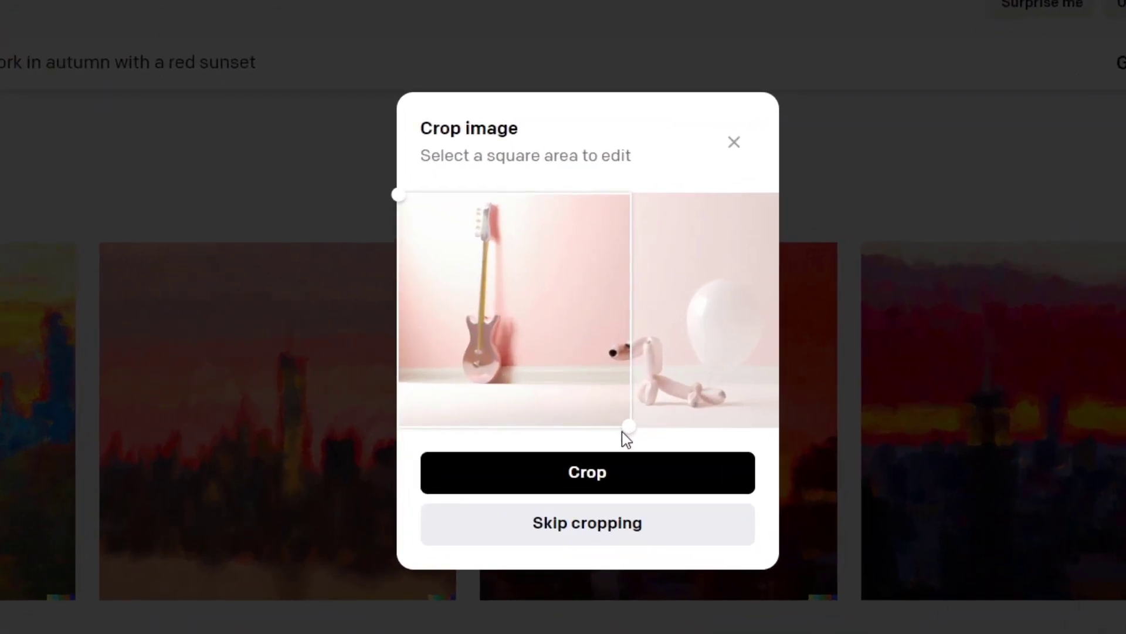
drag(622, 431, 586, 407)
key(Return)
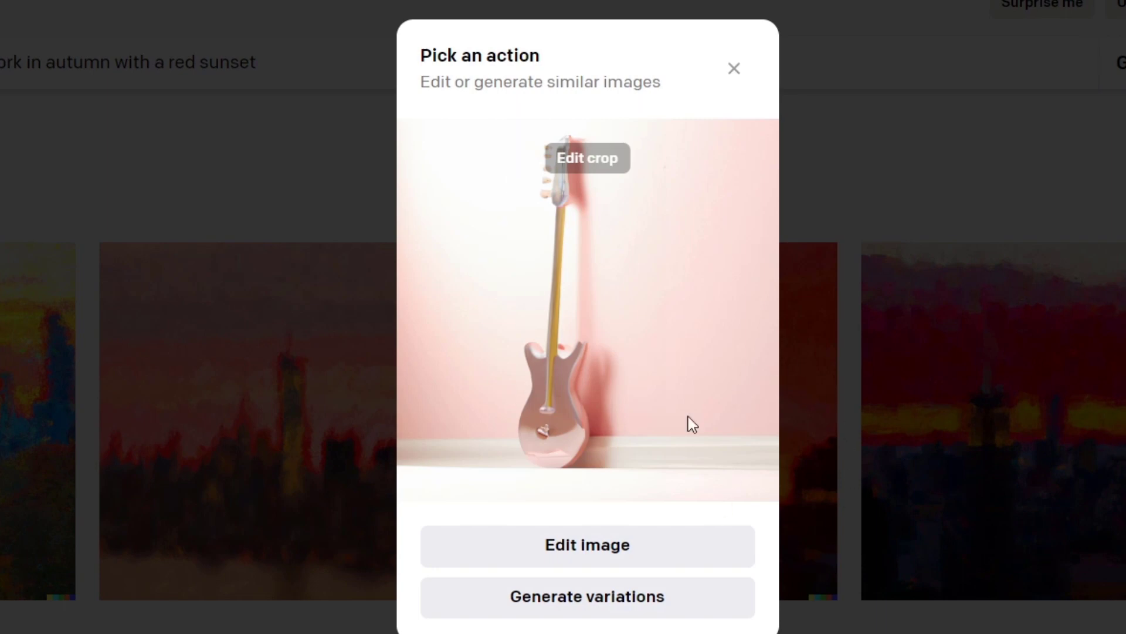
click(572, 609)
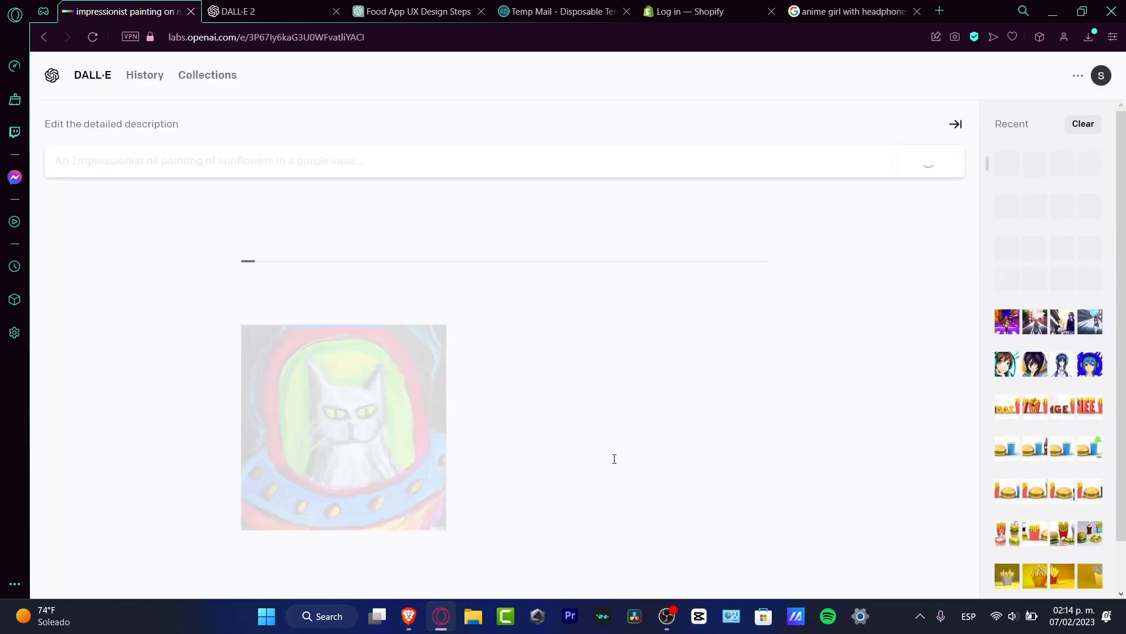
Step: Page from the original through three guitar variations and open the rose-gold corner guitar for editing
click(160, 388)
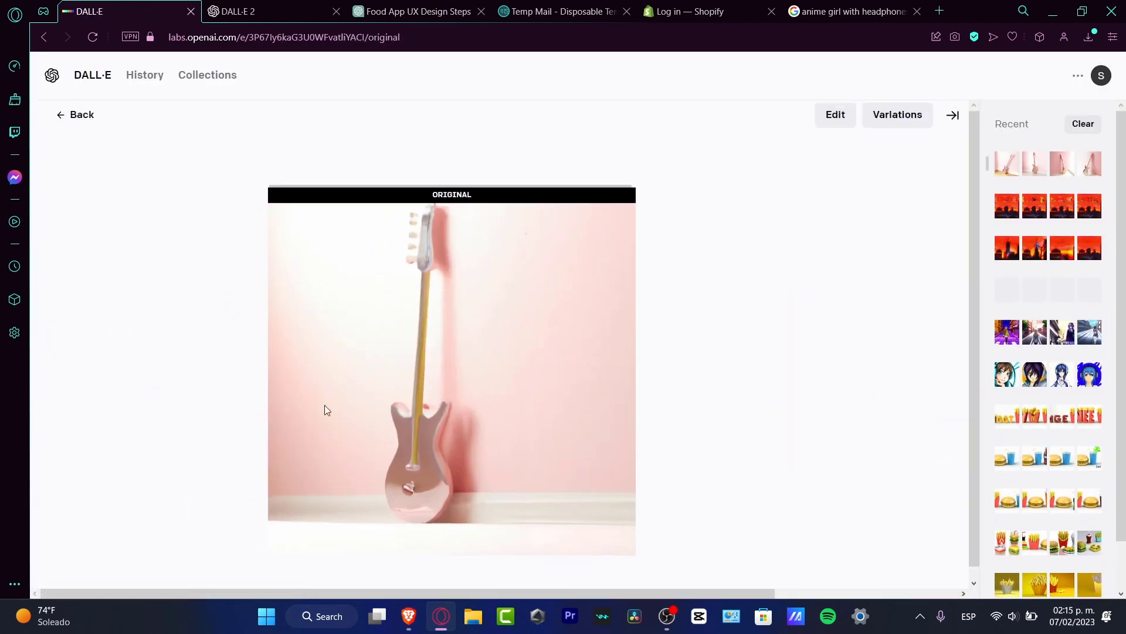
click(954, 373)
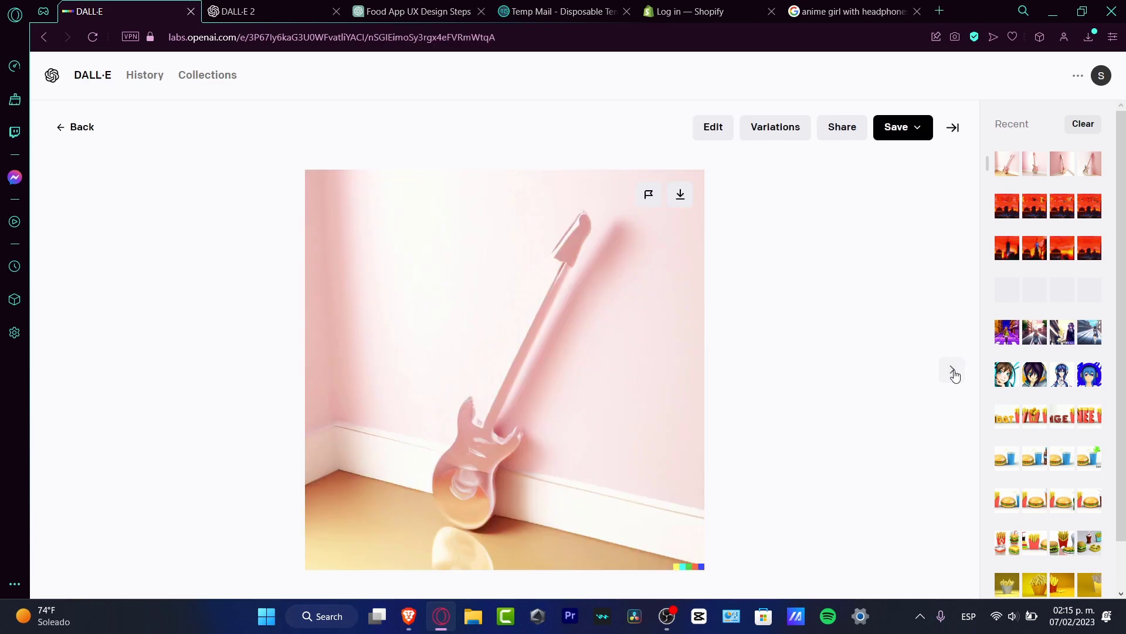
click(954, 372)
click(954, 373)
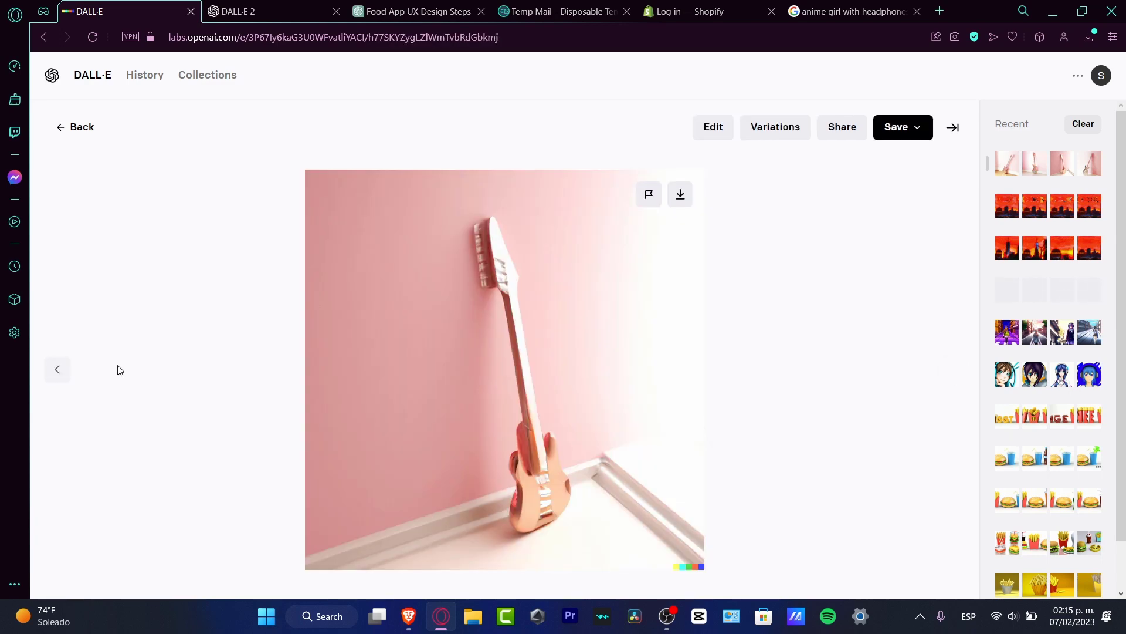
click(713, 135)
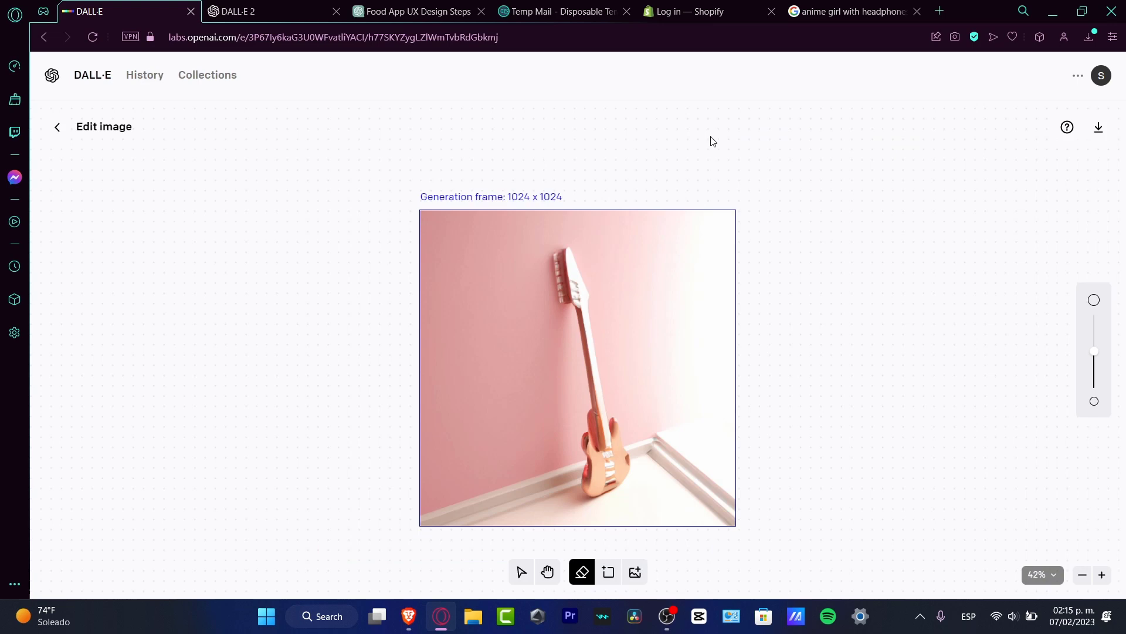
Step: Zoom the canvas to 84%, erase the rose-gold guitar's body, then go to Collections
click(1102, 575)
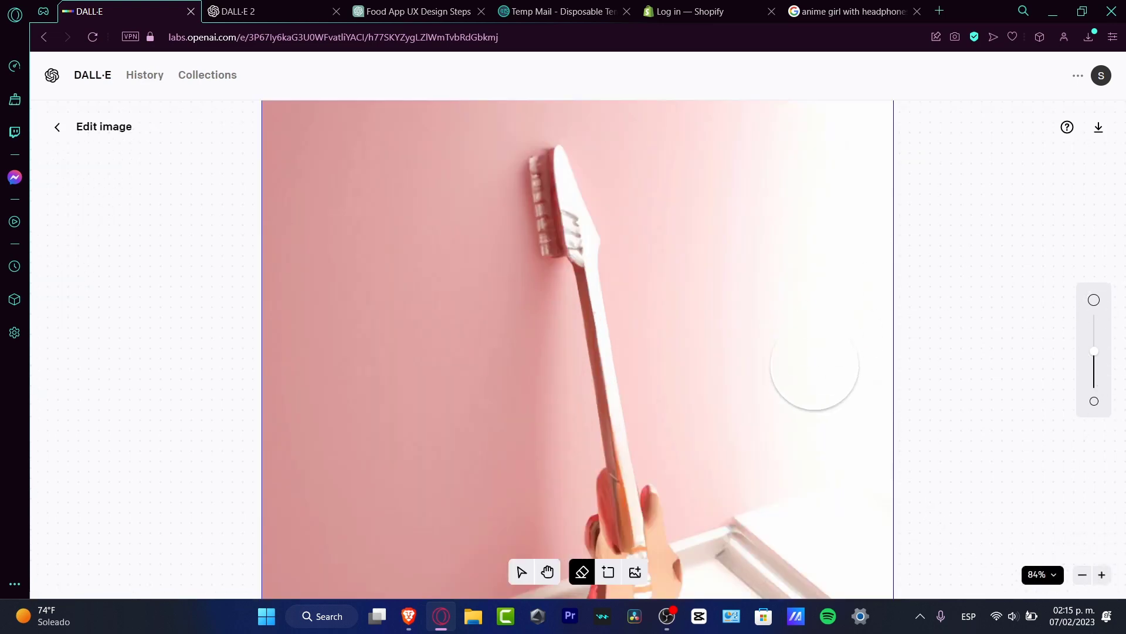
scroll(815, 367, down, 4)
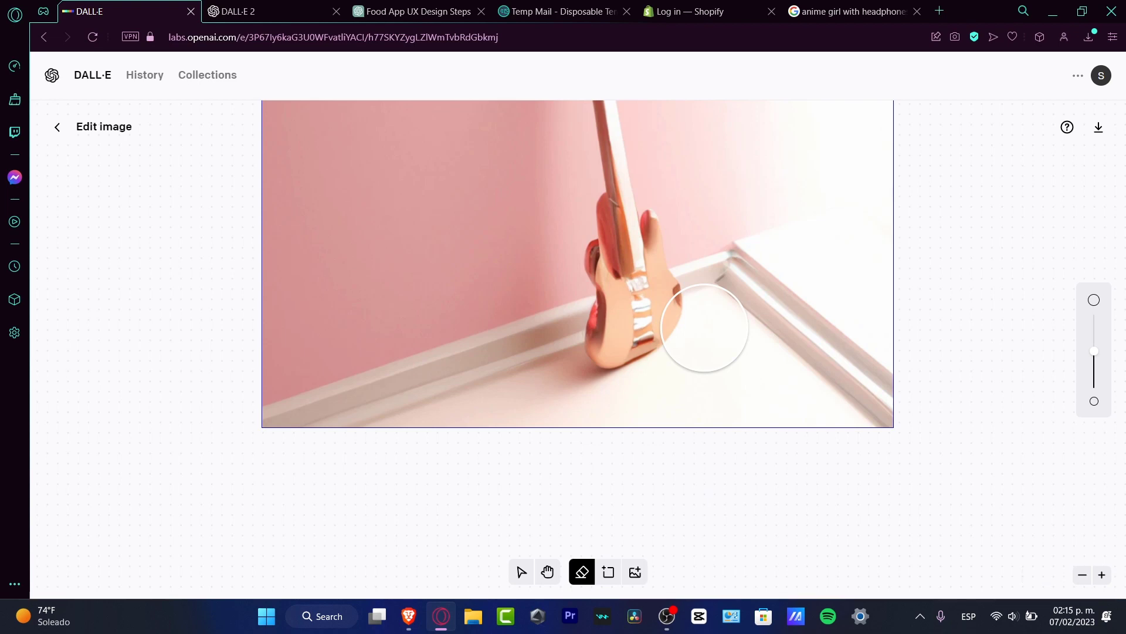
mouse_move(611, 359)
mouse_down()
mouse_move(651, 233)
mouse_move(593, 206)
mouse_move(572, 275)
mouse_move(640, 170)
mouse_move(651, 205)
mouse_up()
scroll(645, 376, up, 5)
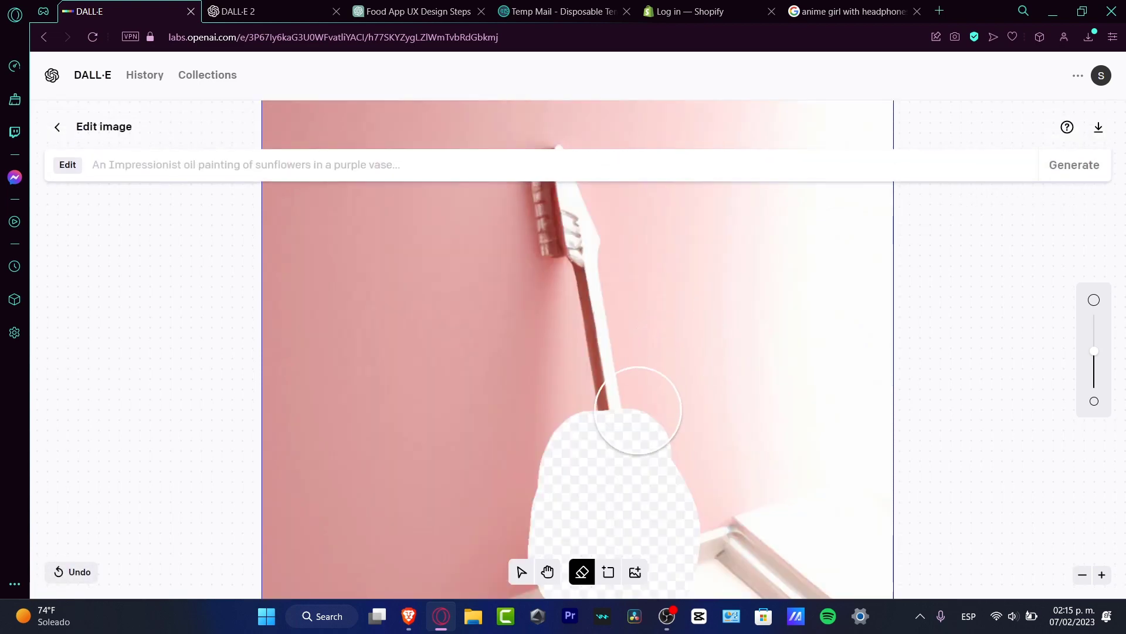
click(207, 75)
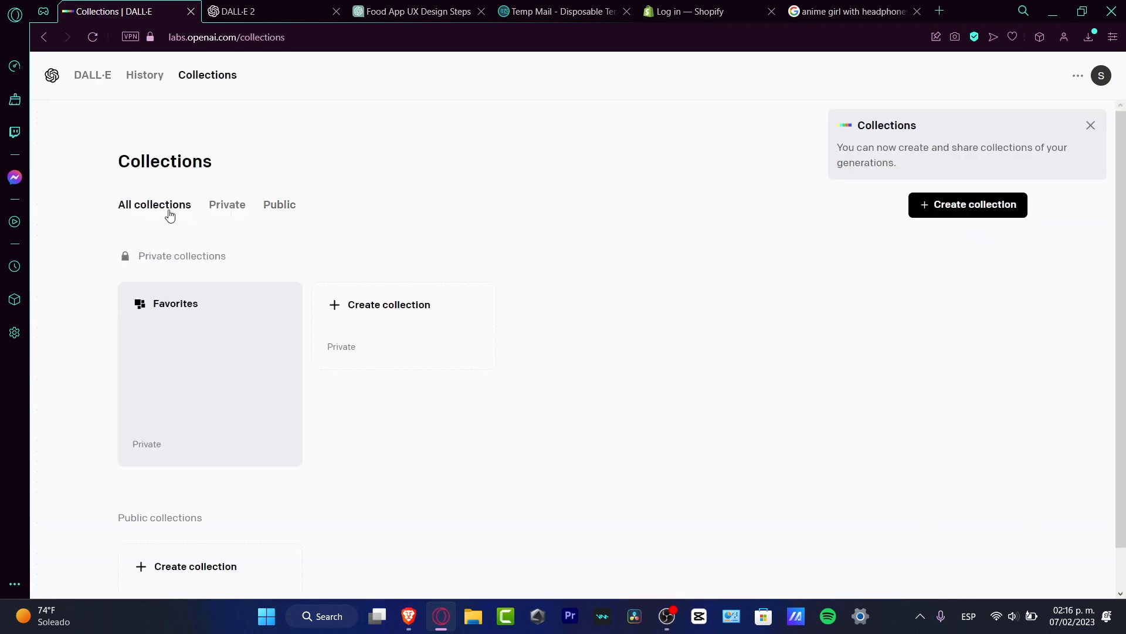
Step: Open the impressionist doves painting in full view from the generation history
click(144, 76)
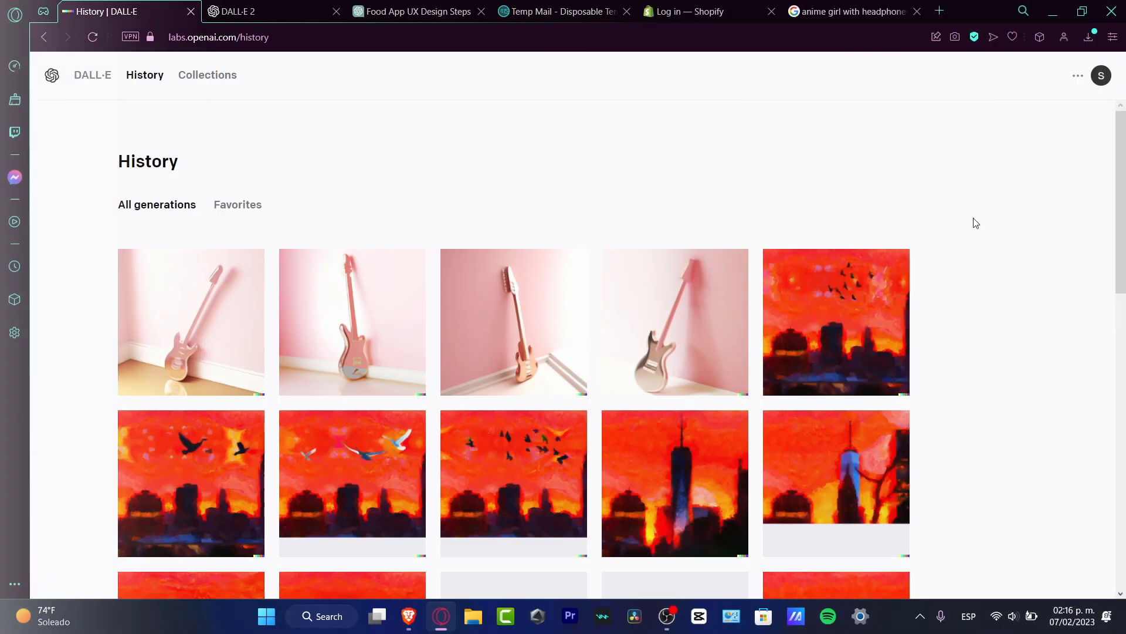
mouse_move(773, 352)
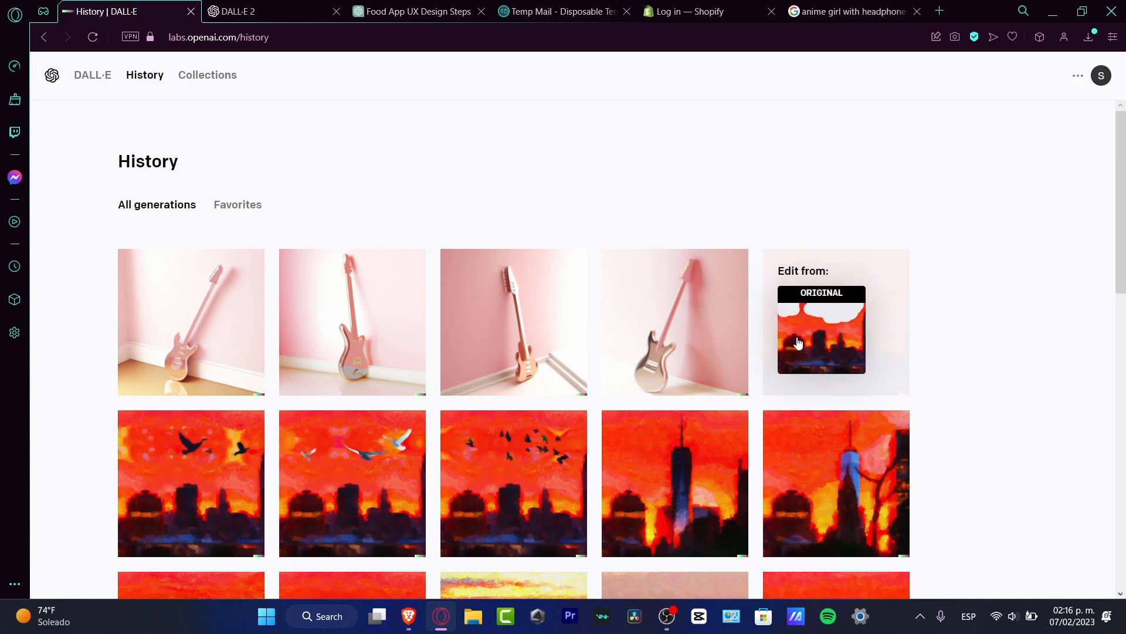
click(902, 333)
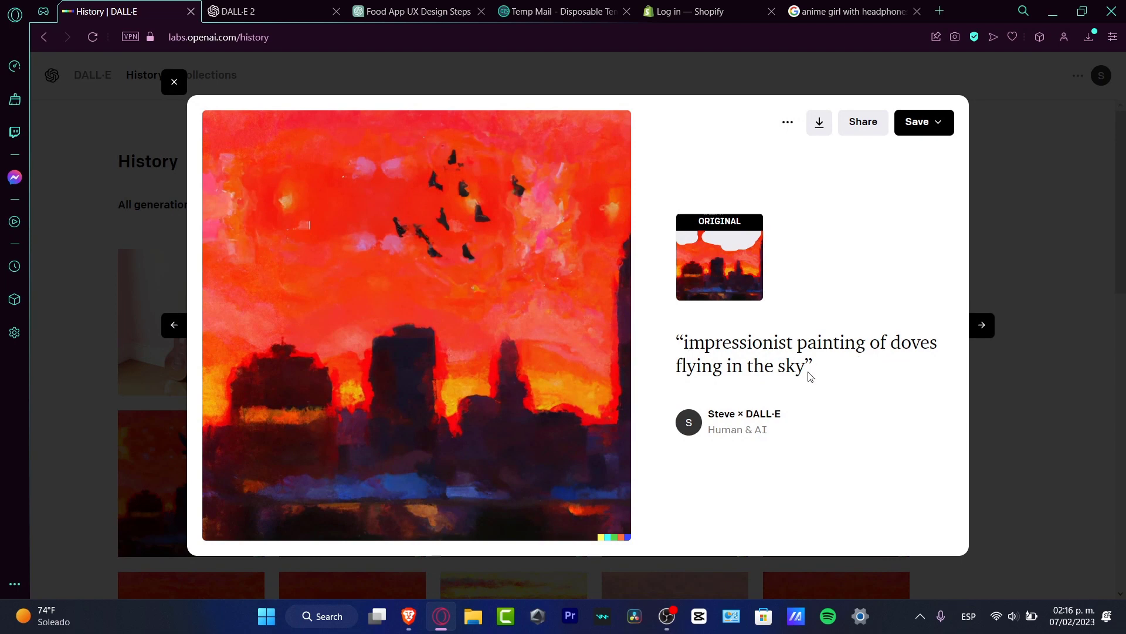
Step: Save the painting to a new collection named 'Painting Designs', then return to History
click(788, 124)
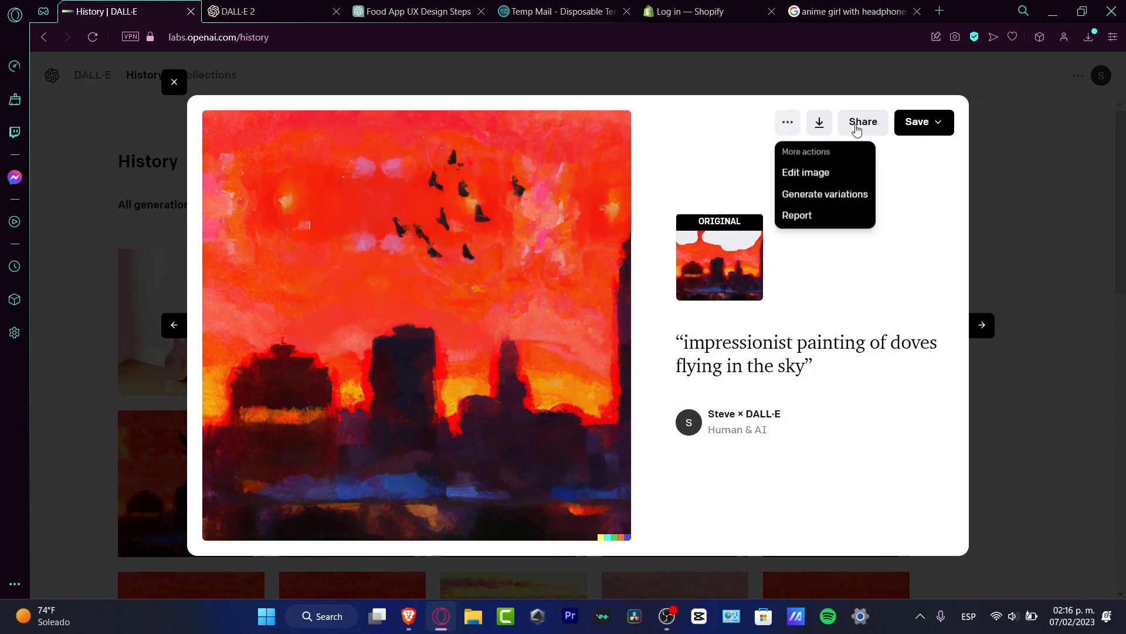
click(945, 122)
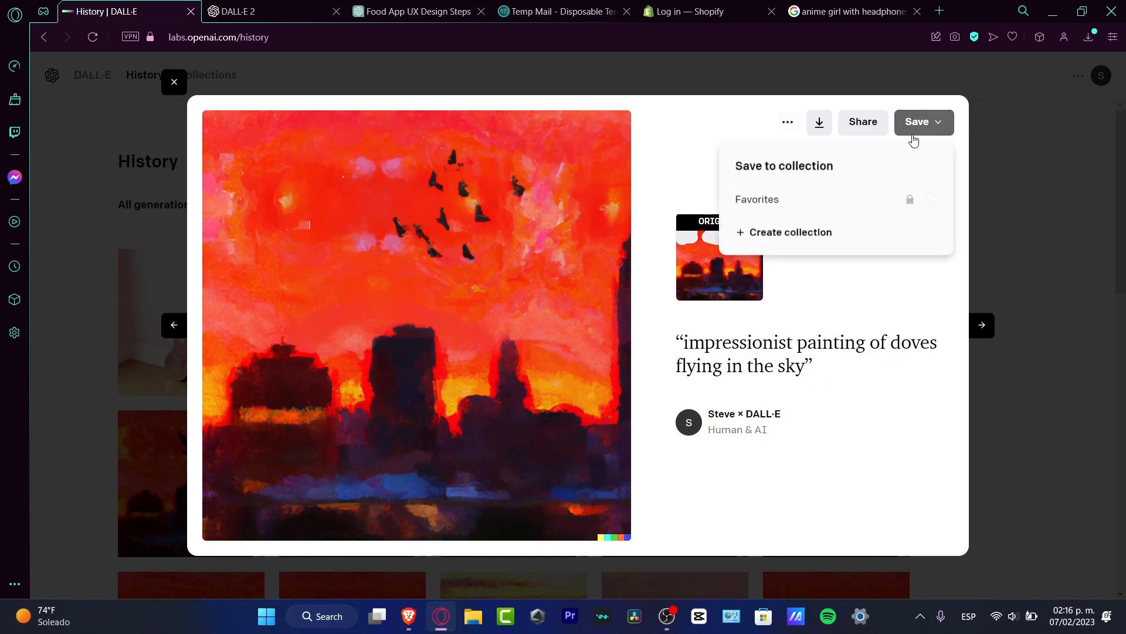
click(812, 233)
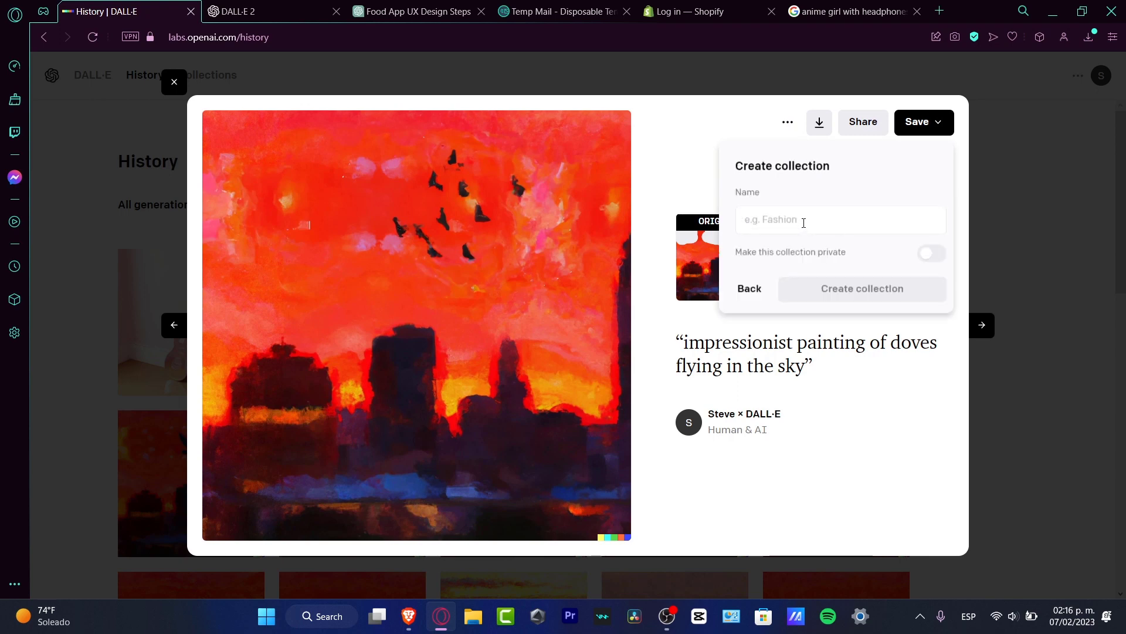
text(Painting Designs)
key(Return)
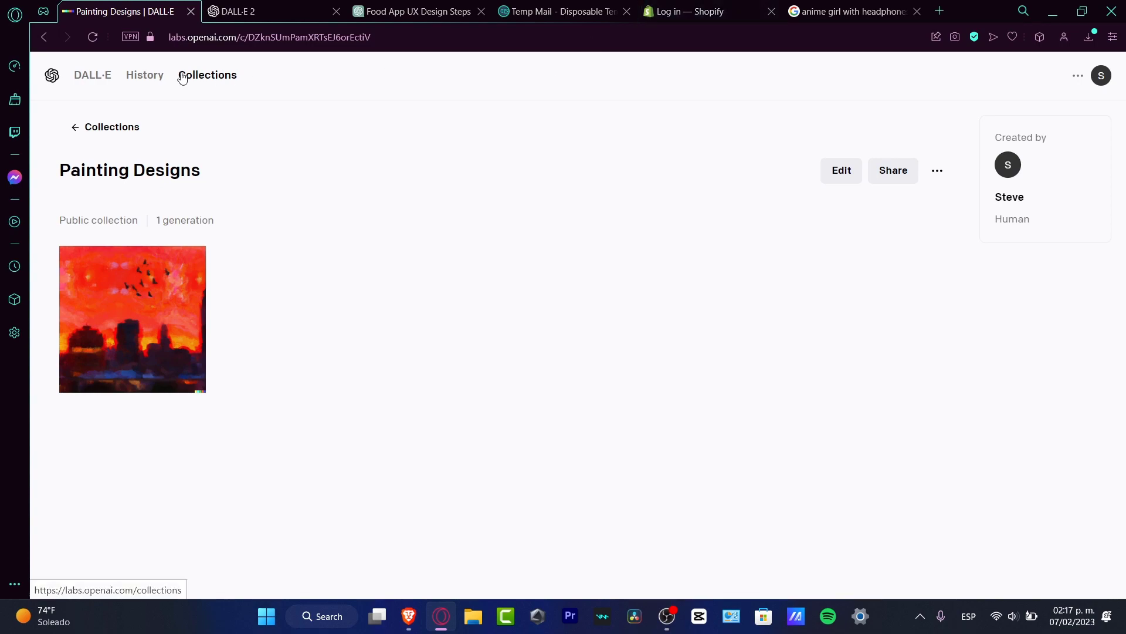
click(144, 78)
scroll(1023, 234, down, 7)
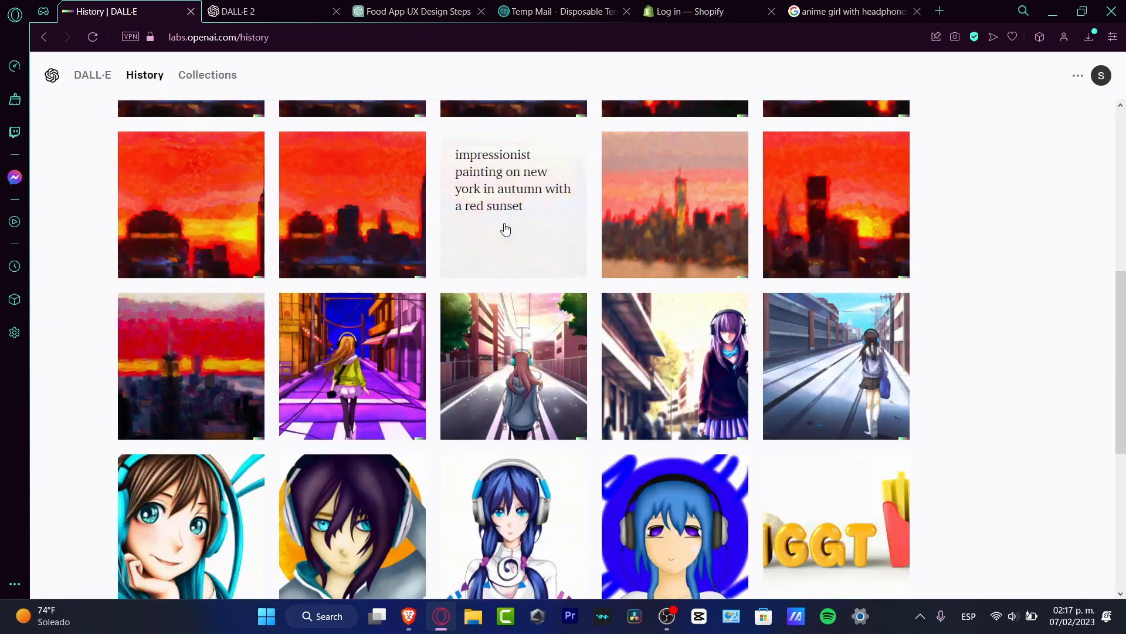
Step: Reopen the doves painting, then in Fiverr browse AI Services and open the AI Artists listings
click(506, 229)
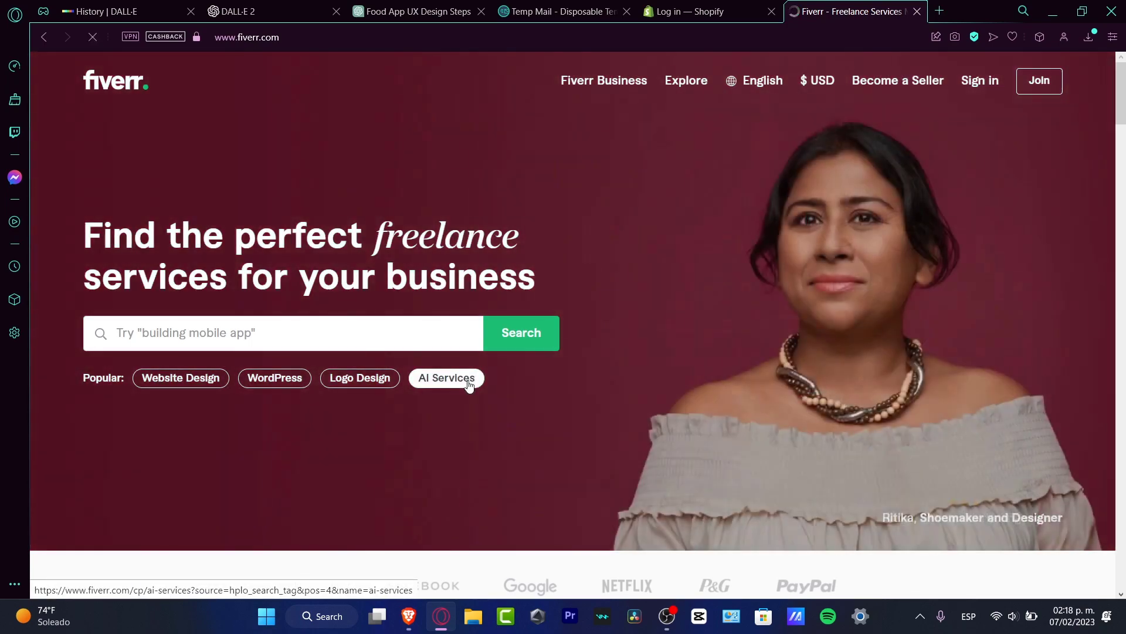
click(446, 377)
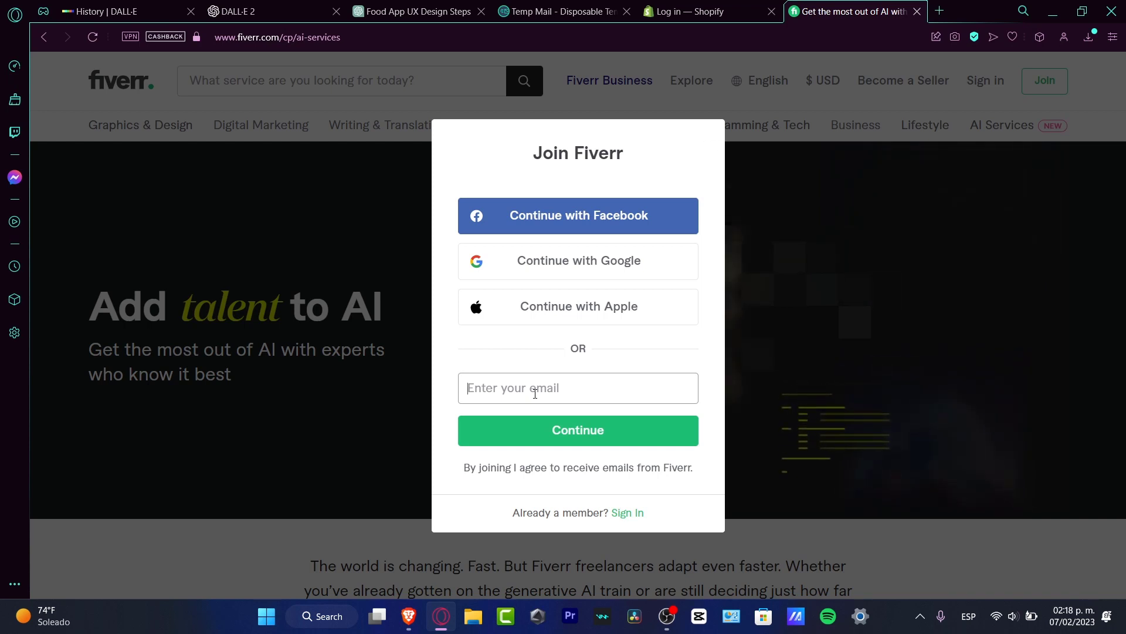
click(1086, 310)
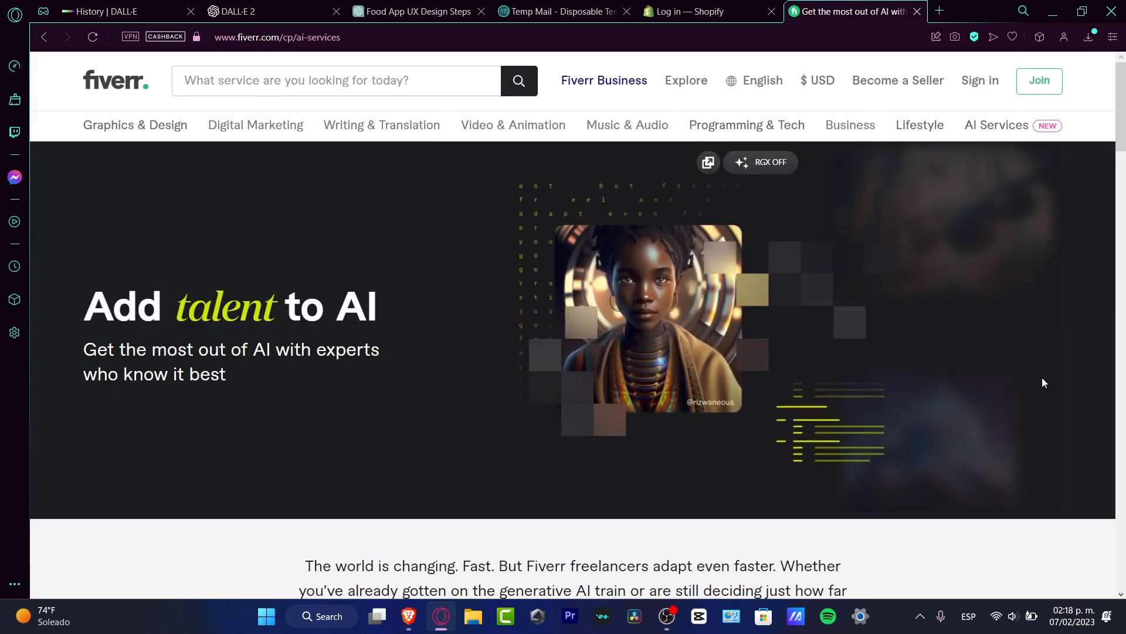
scroll(975, 388, down, 3)
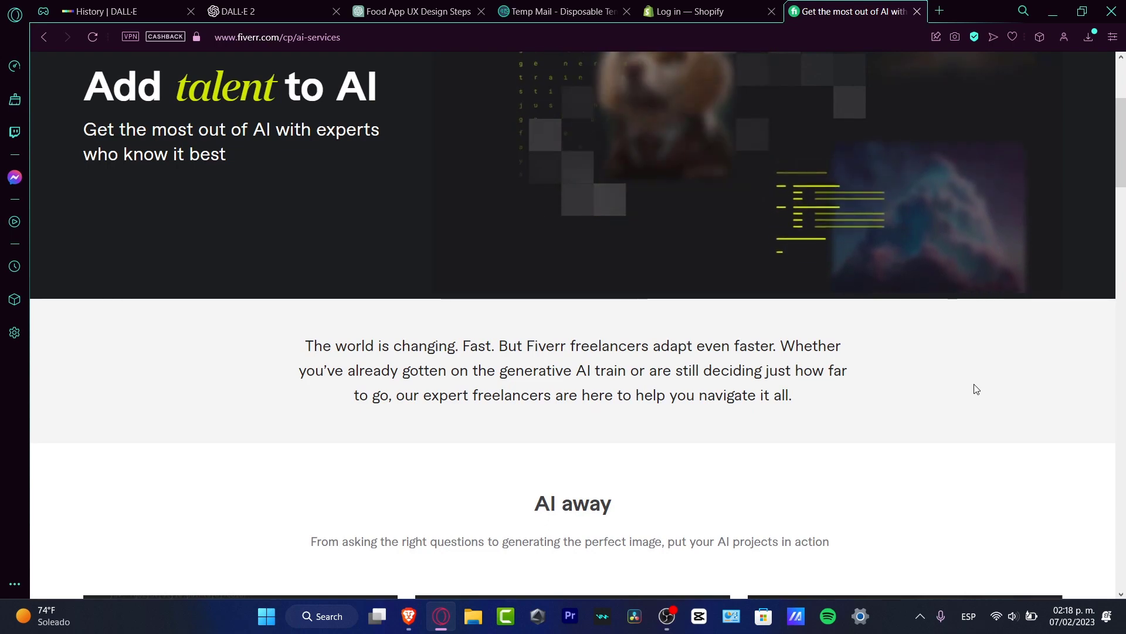
scroll(976, 389, up, 3)
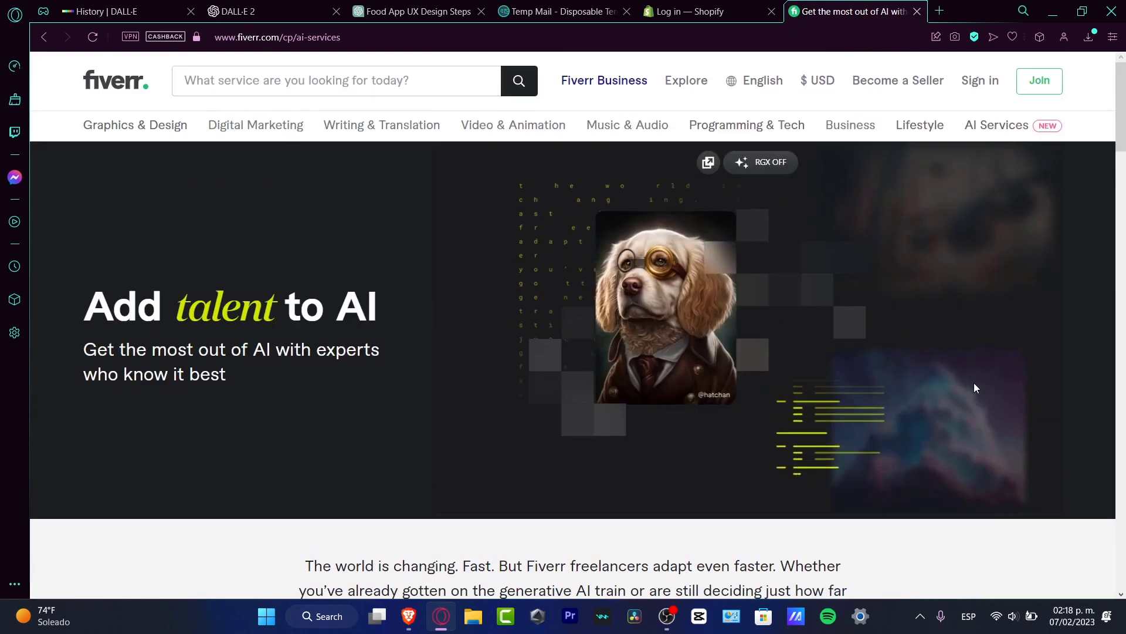
scroll(975, 388, down, 8)
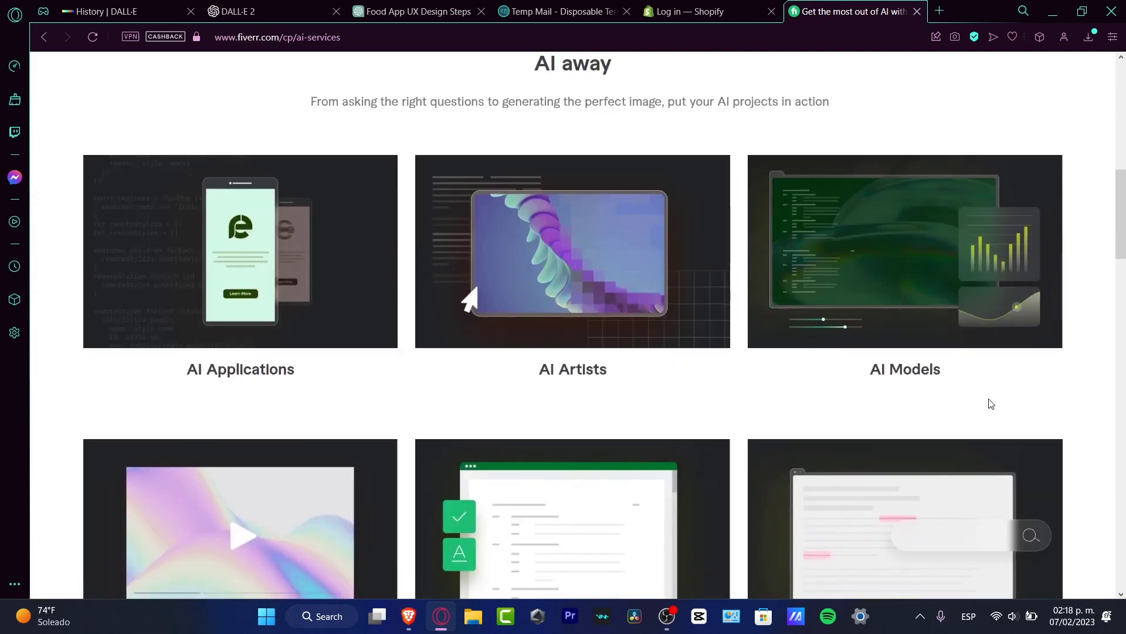
click(586, 289)
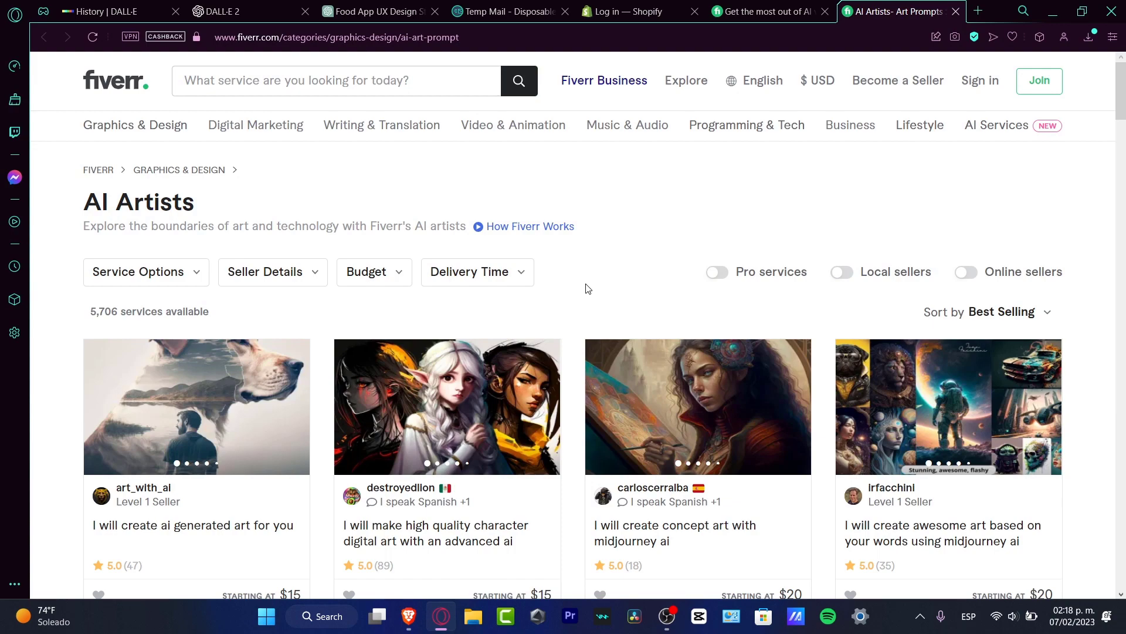
scroll(588, 288, down, 10)
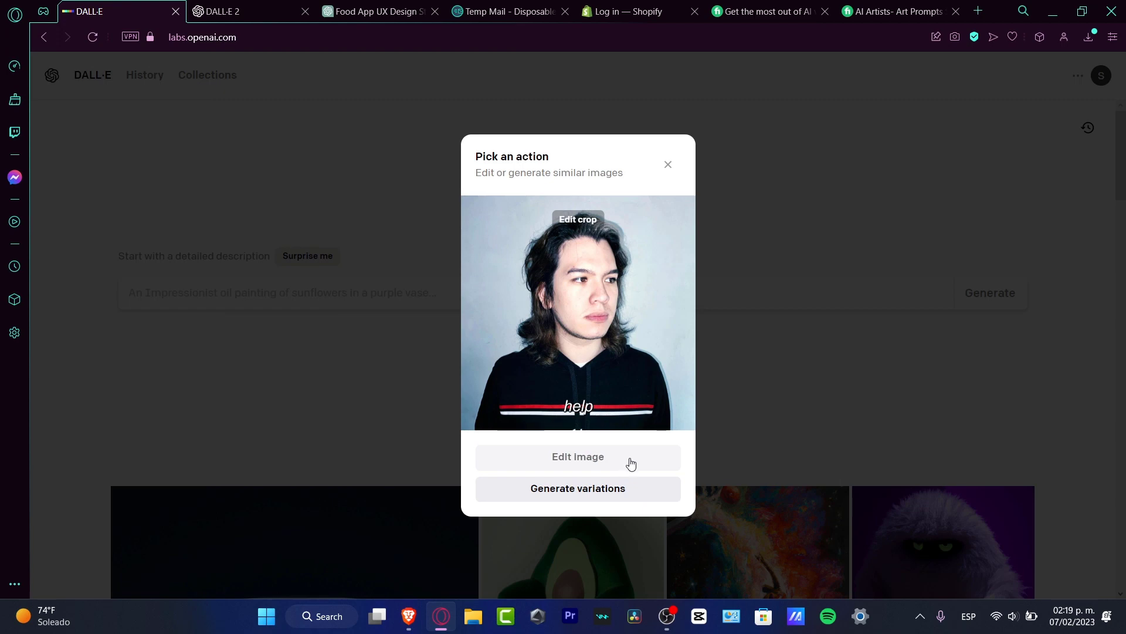
Step: Upload the 2021-10-02 portrait photo from all files and generate variations of it
click(578, 457)
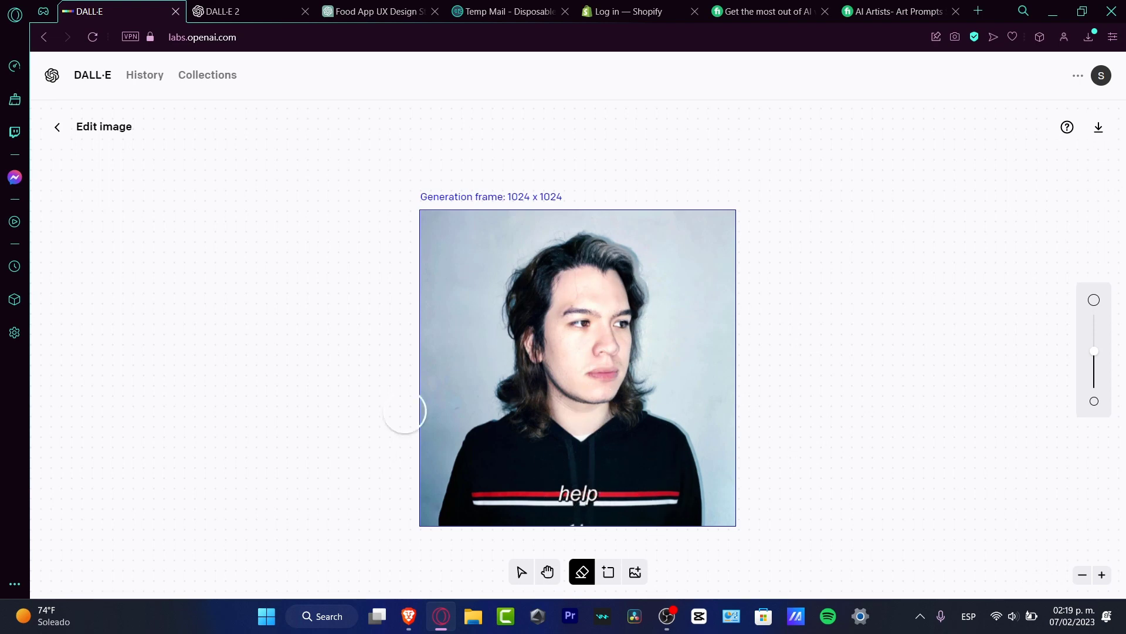
click(57, 128)
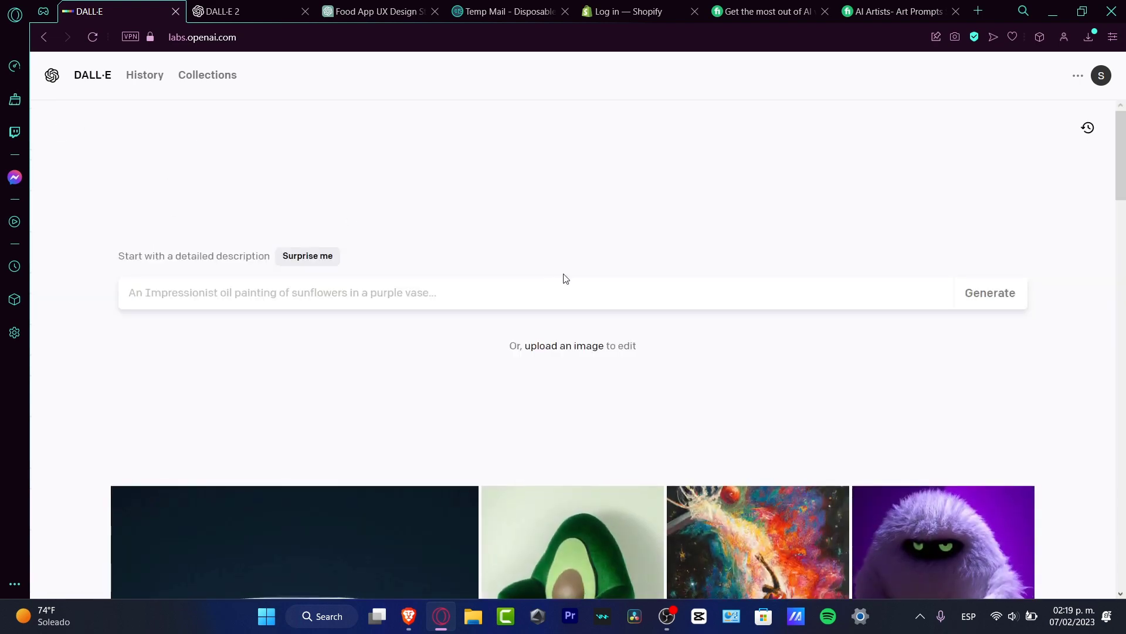
click(588, 349)
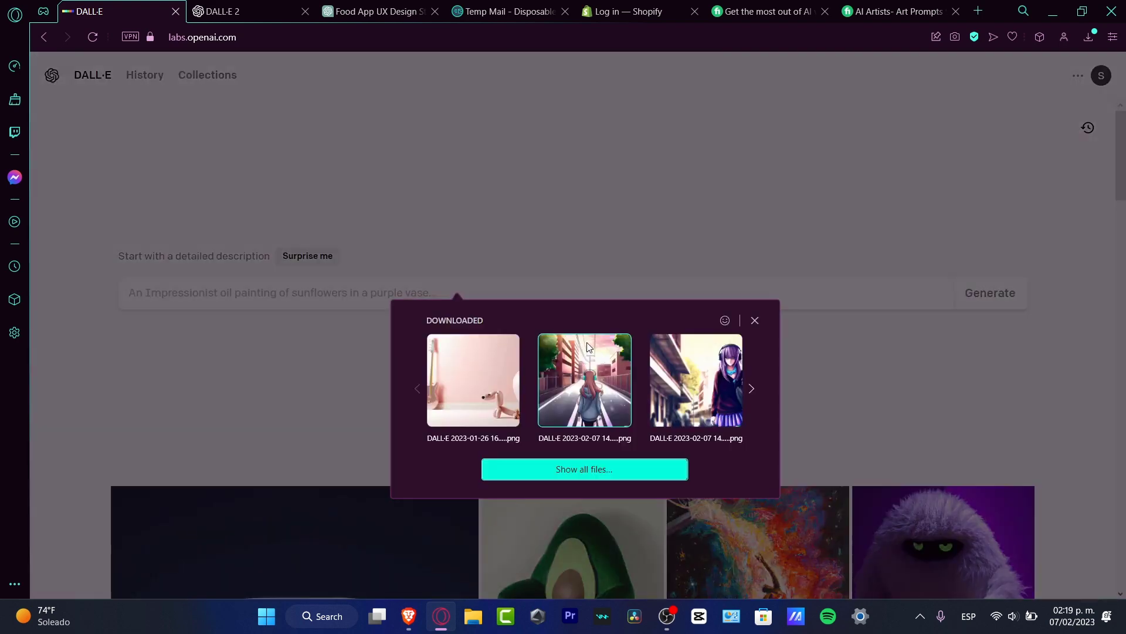
click(615, 465)
click(417, 129)
click(457, 331)
click(616, 494)
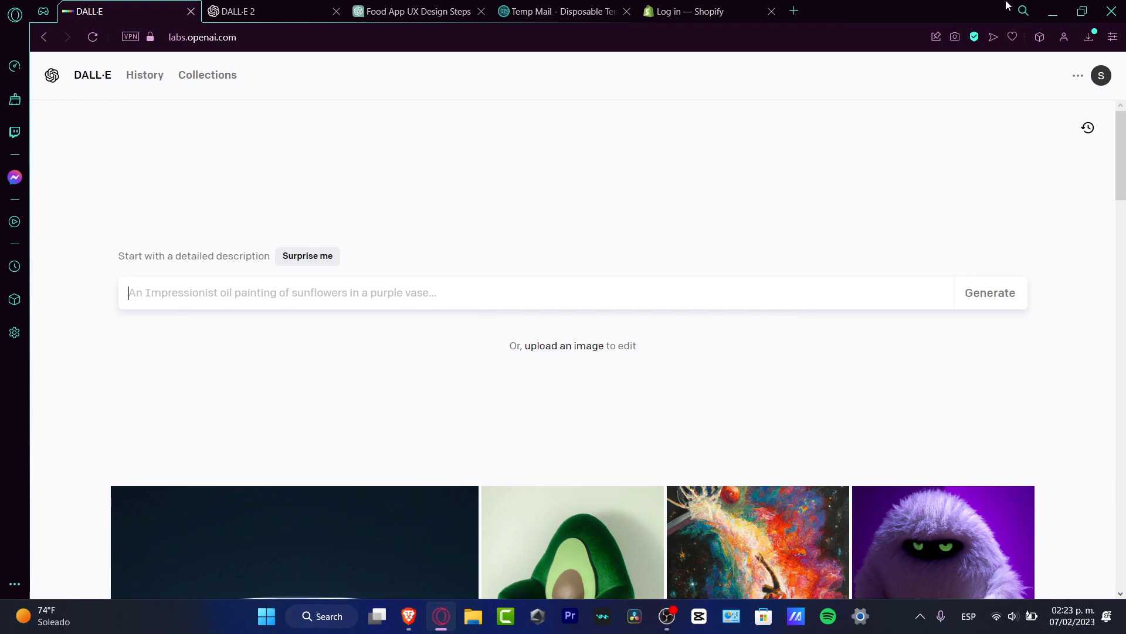
Step: Upload the most recent downloaded portrait, crop it square, and open it in the editor
click(564, 345)
click(478, 367)
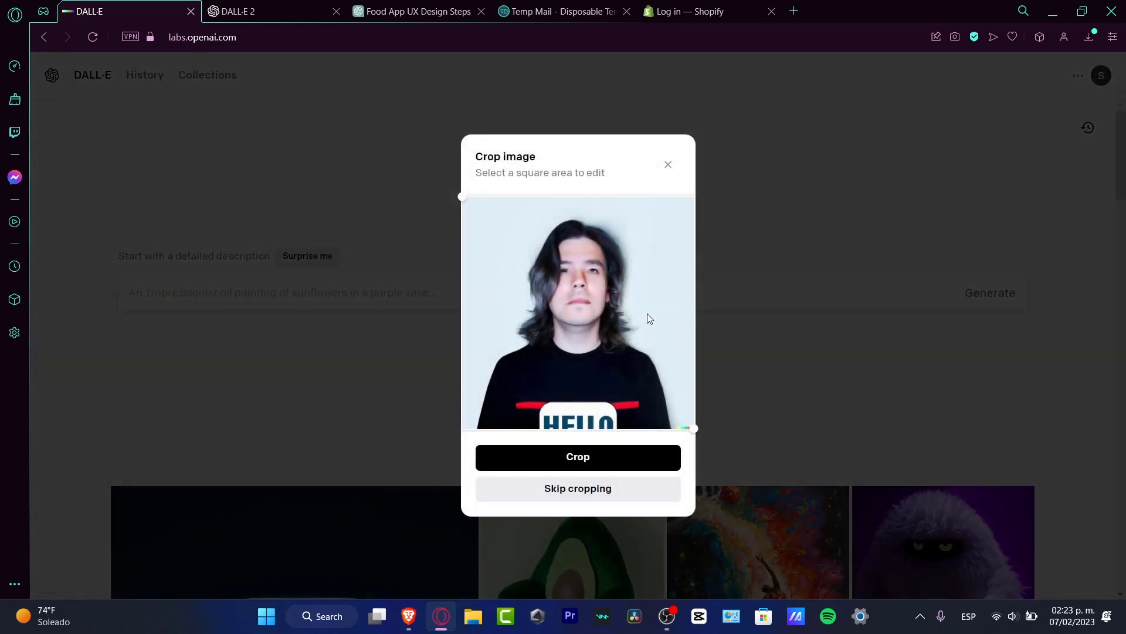
click(612, 457)
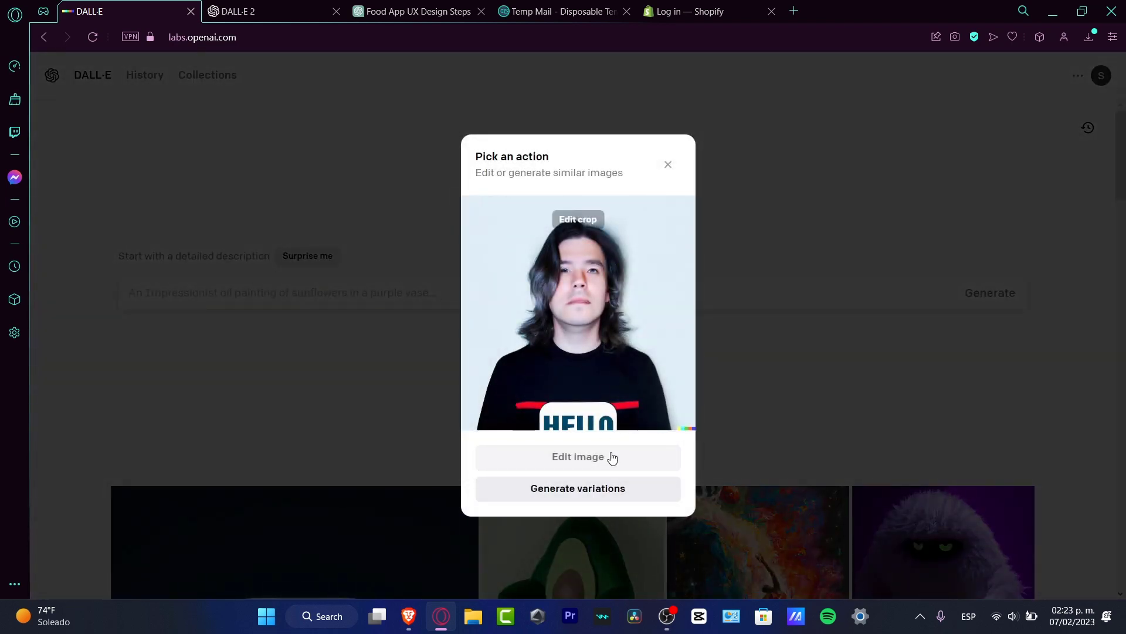
click(609, 460)
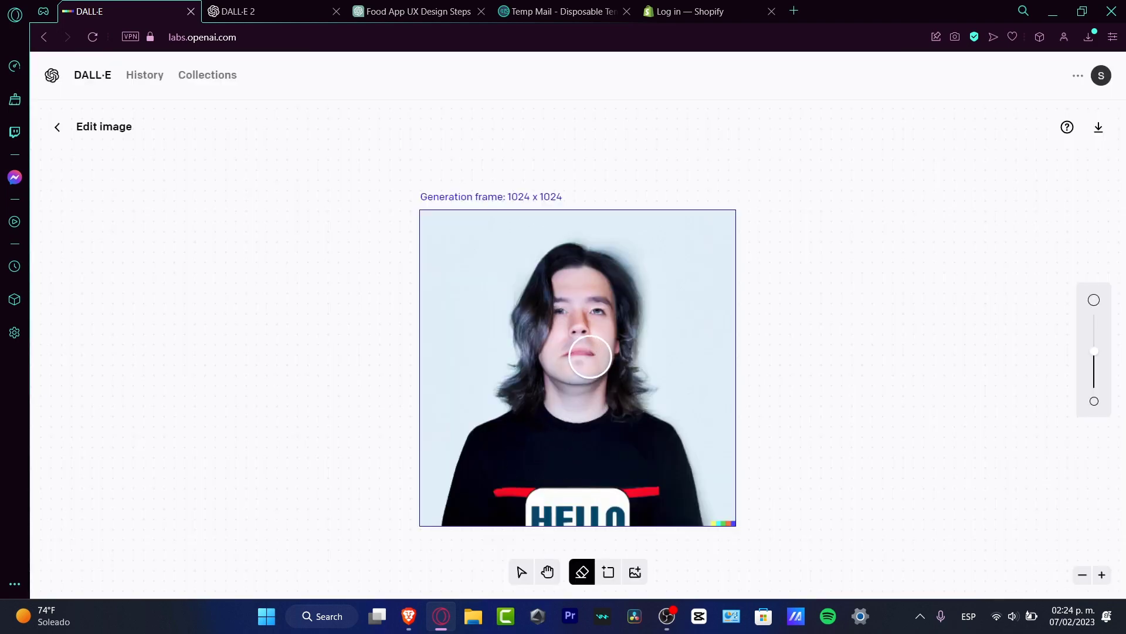
Step: Erase the portrait's mouth and chin and enter the prompt 'a cyberpunk mask'
drag(575, 358, 594, 343)
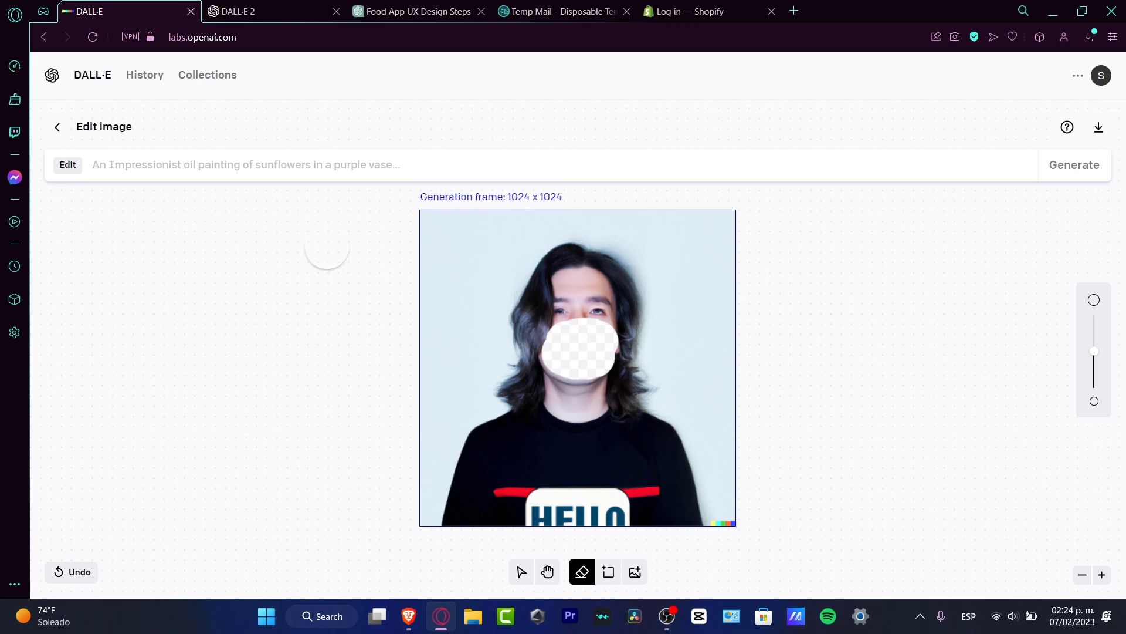
click(144, 167)
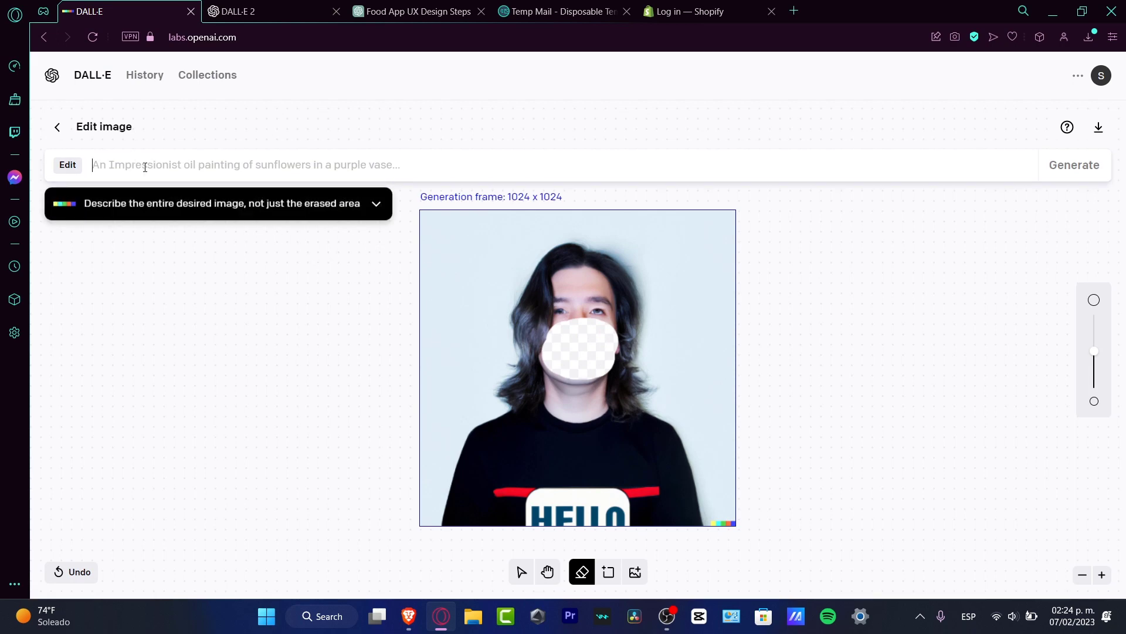
text(a cyb)
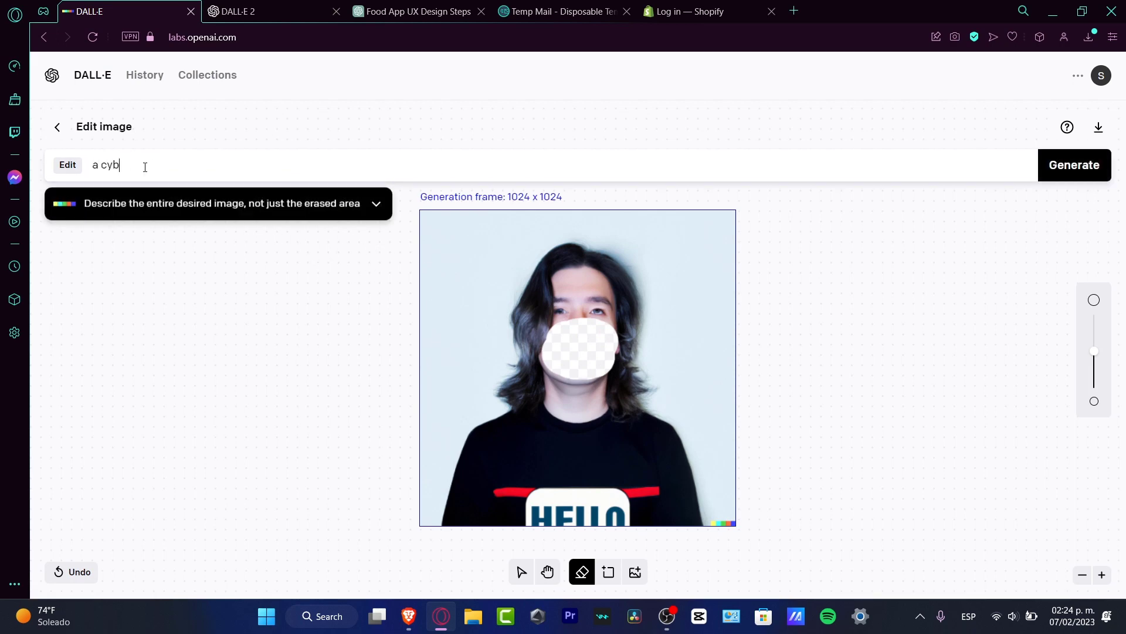
text(erpunk mask)
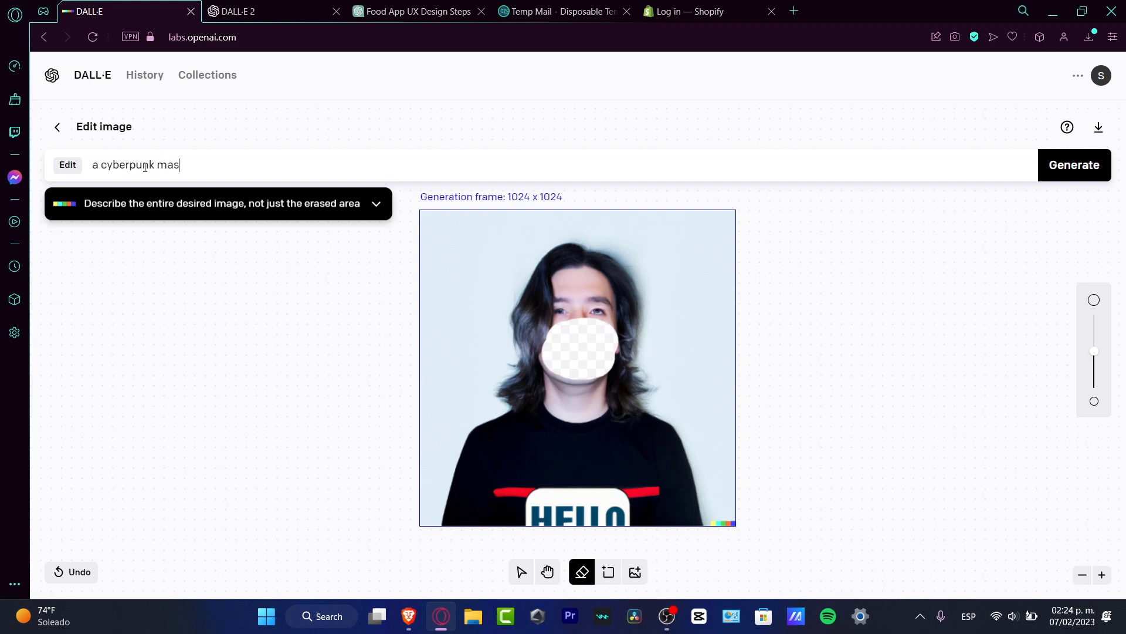